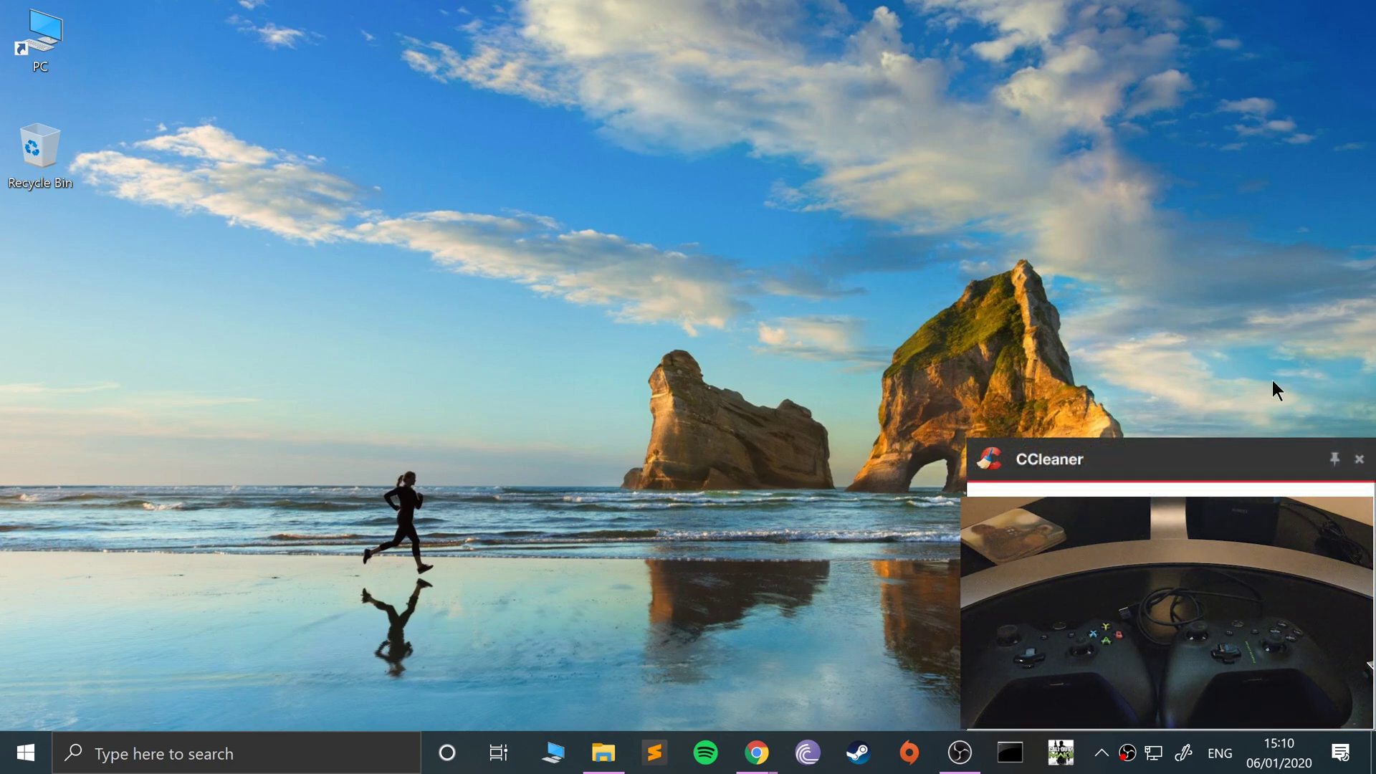
Dismiss the CCleaner notification and switch to the Chrome window
left_click(1359, 459)
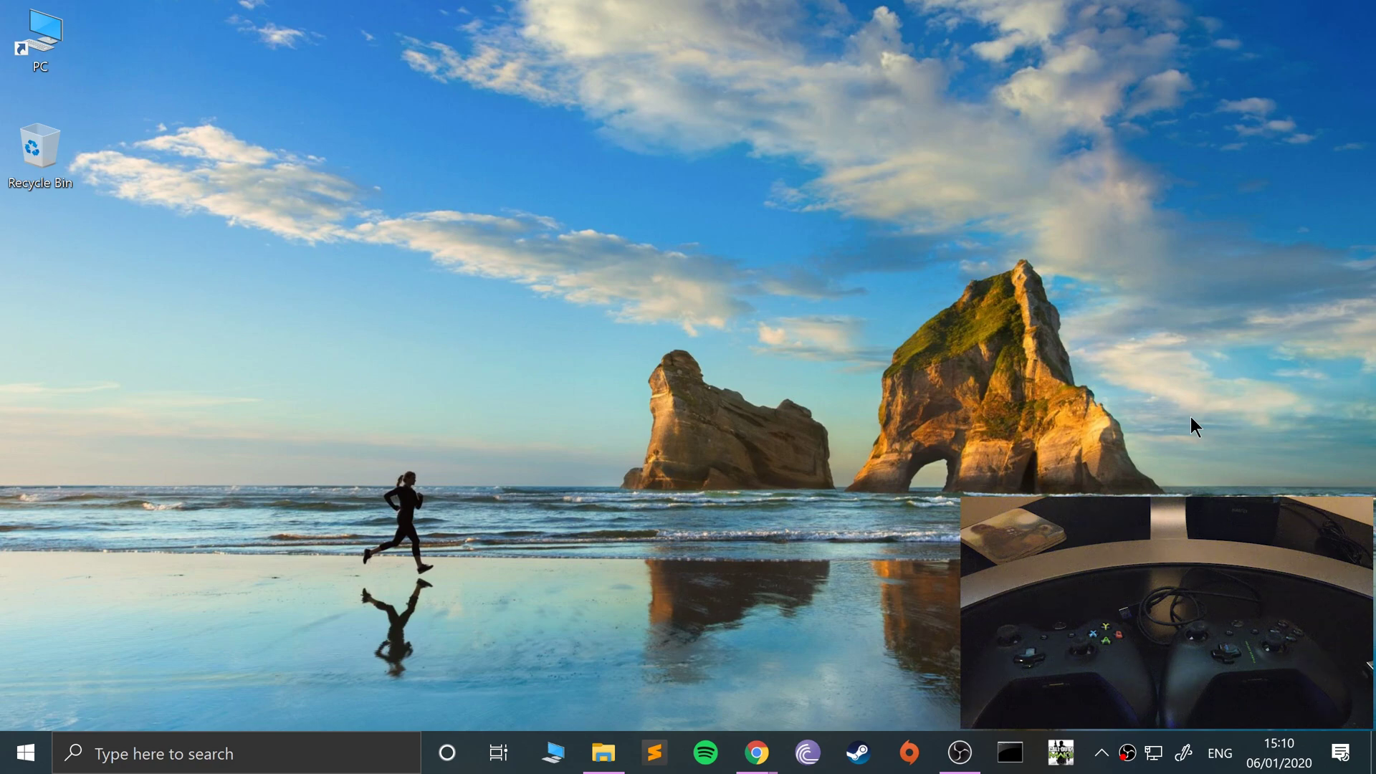
mouse_move(757, 753)
left_click(820, 707)
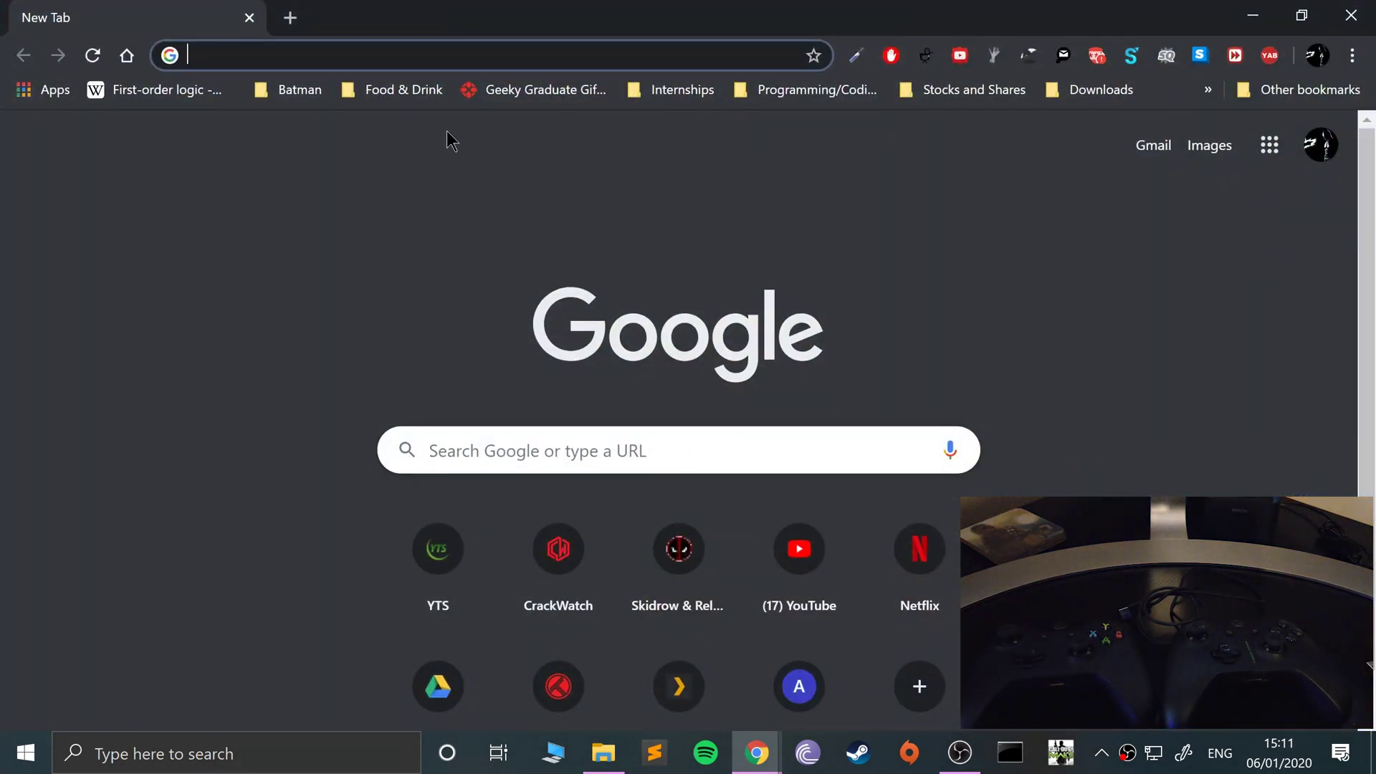
Search Google for "xbox 360 wireless controller adapter" and show the image results
type("xbox")
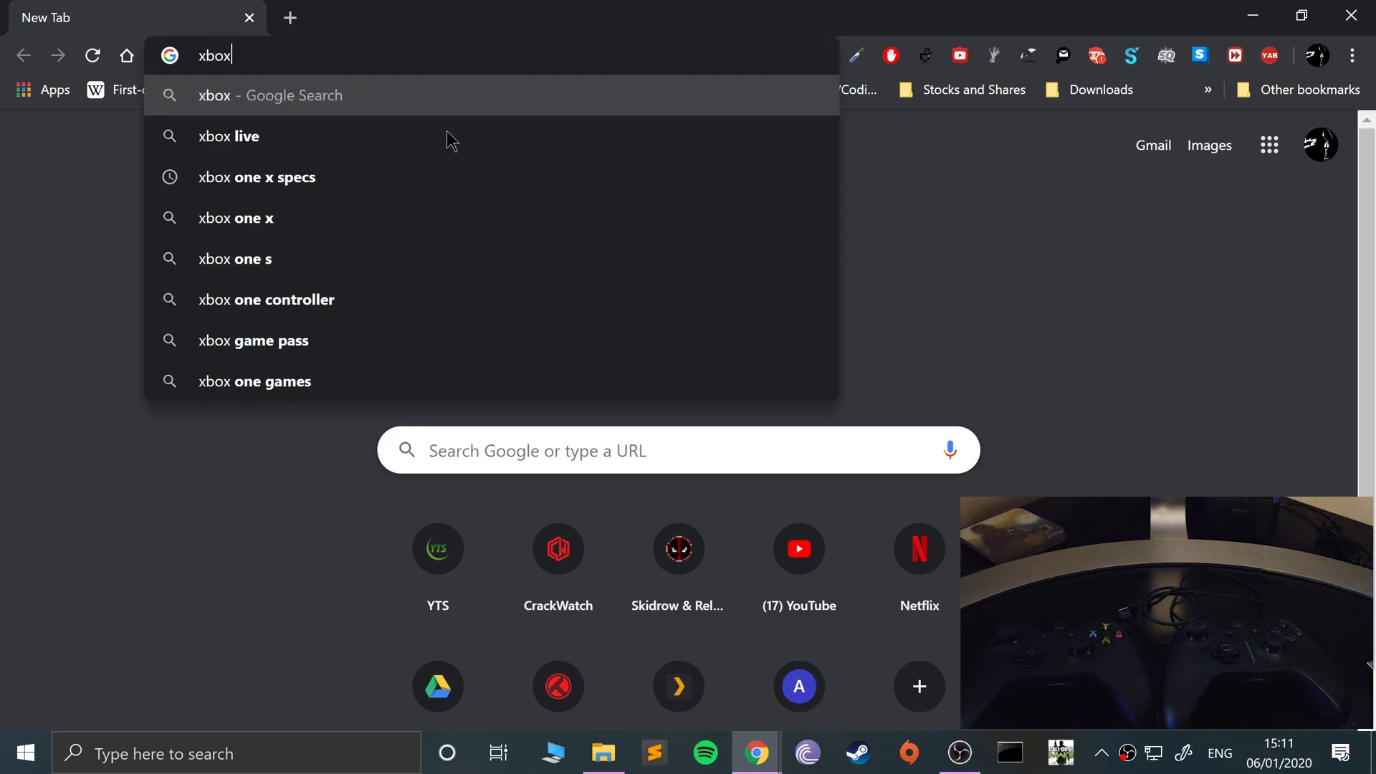
type(" 360")
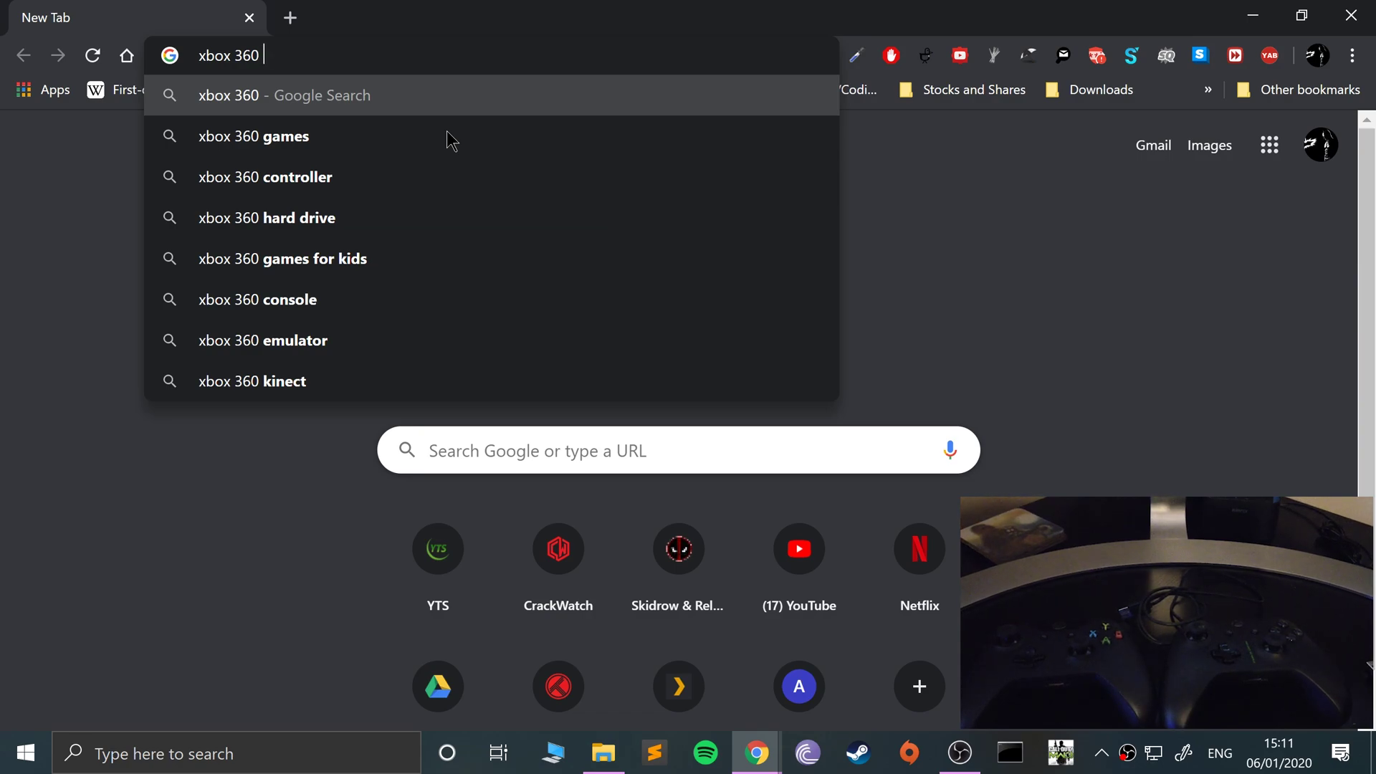
type("wire")
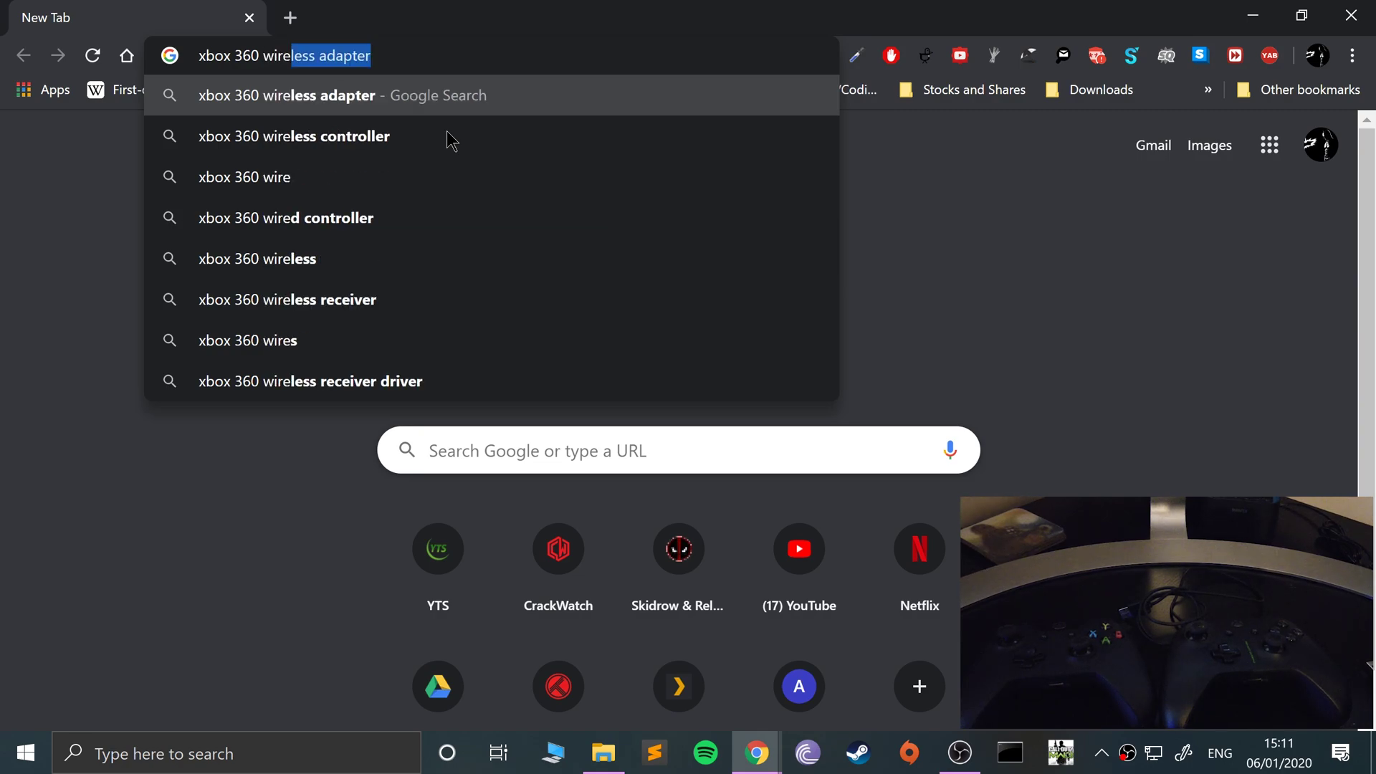
key("Down")
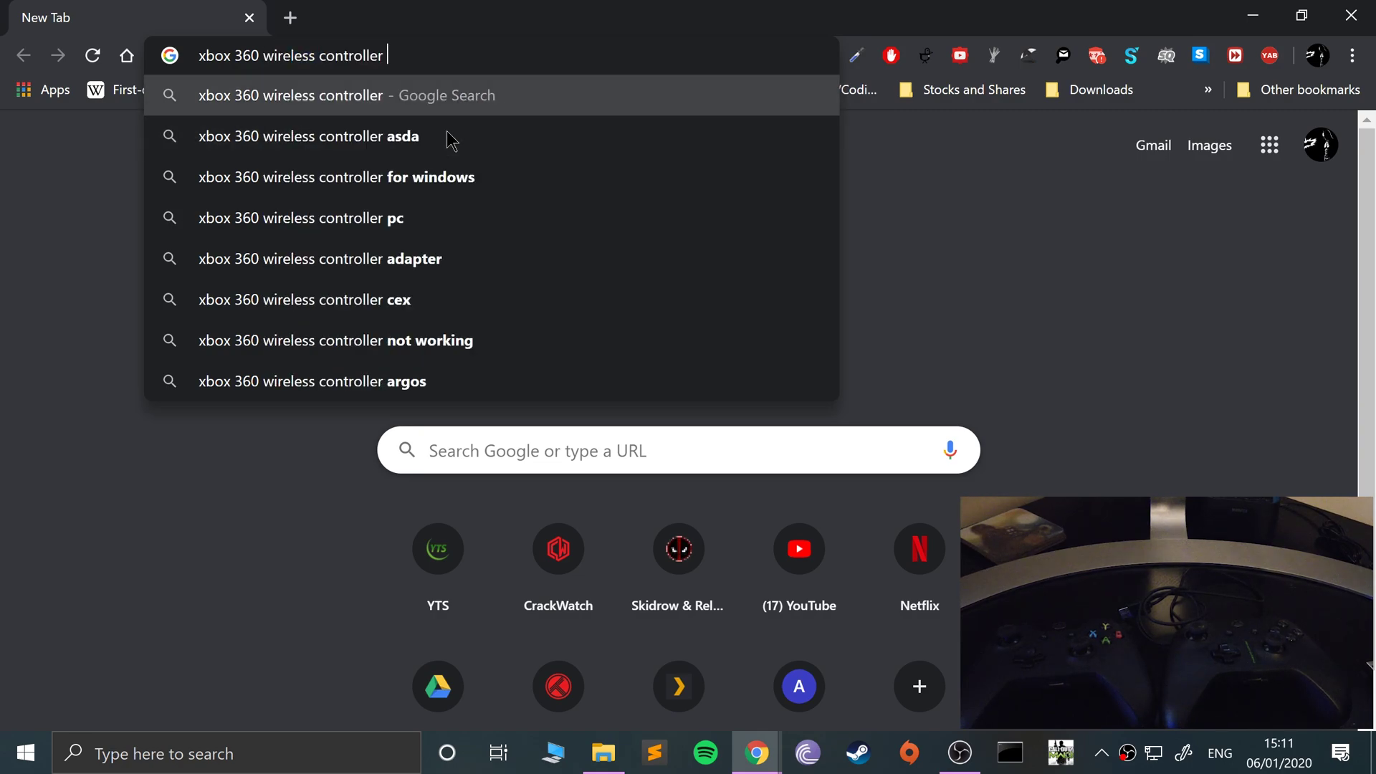
type("d")
key("BackSpace")
key("Down")
key("Down")
key("Down")
key("Down")
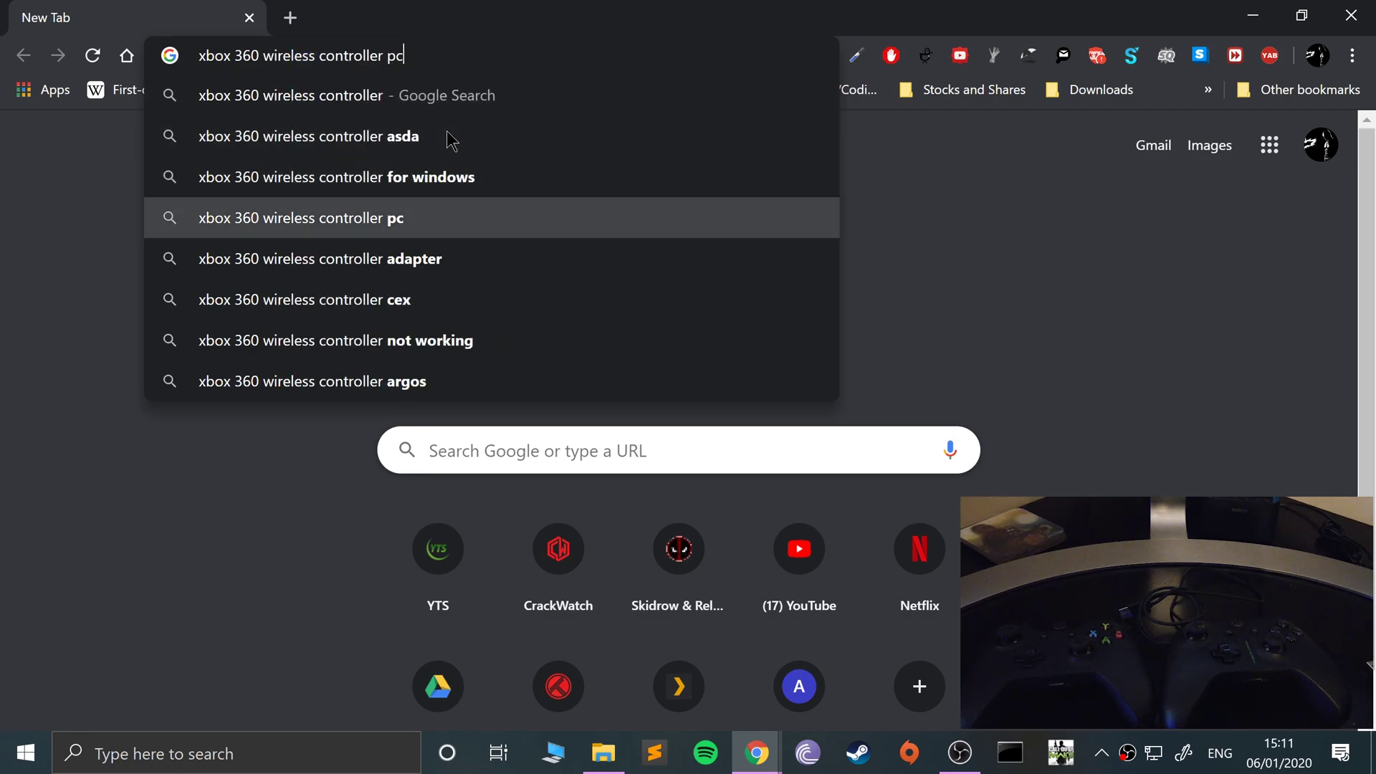
key("Return")
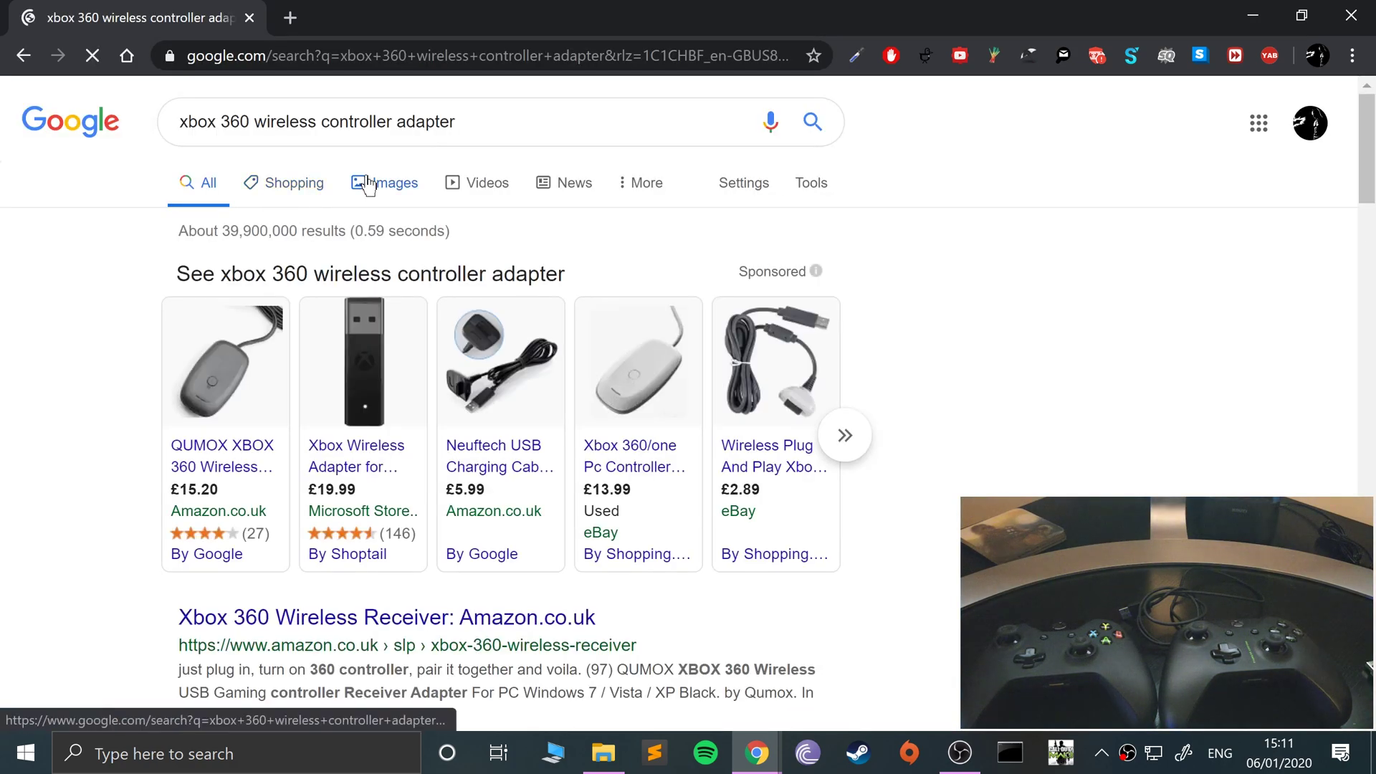
left_click(363, 184)
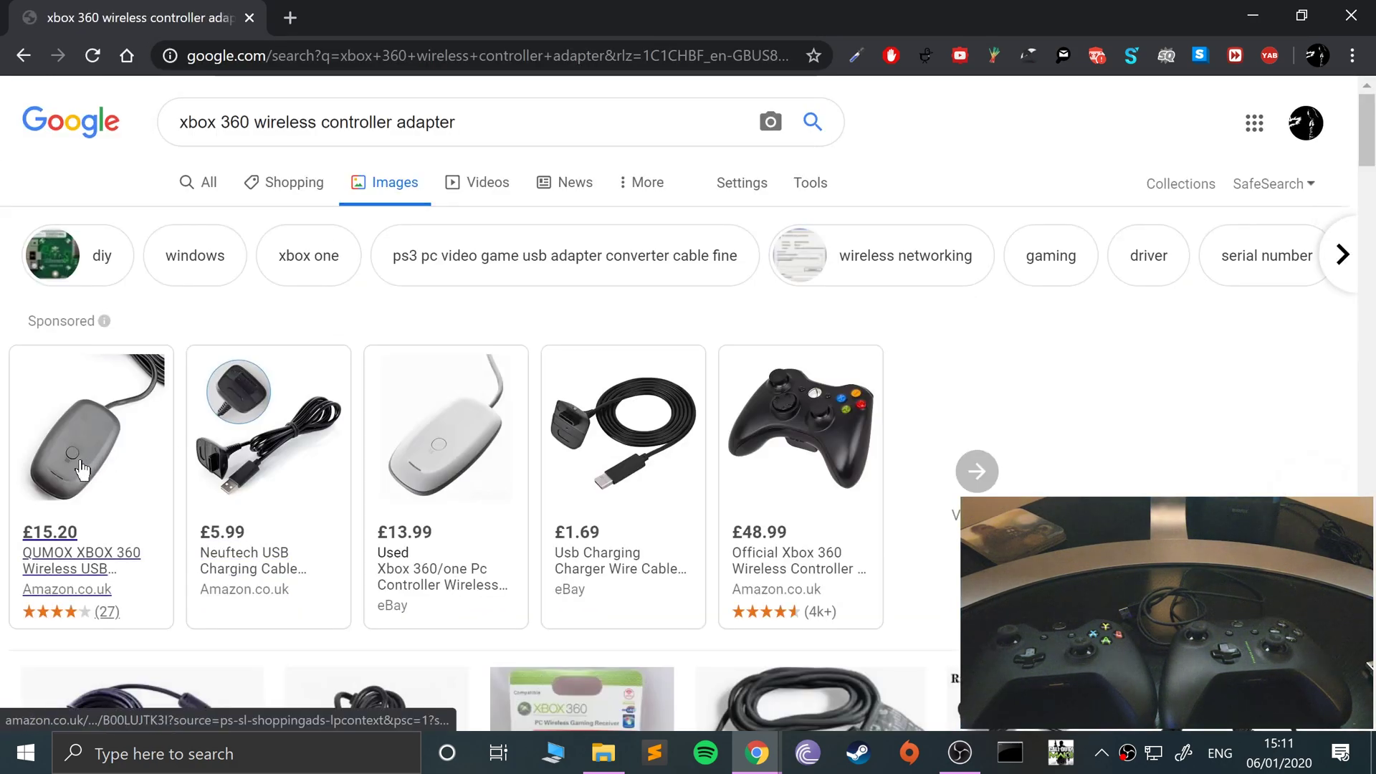
Examine the pictured Xbox 360 wireless receivers, enlarging the packaged PC Wireless Gaming Receiver from arcanetrading.co
mouse_move(119, 473)
mouse_move(458, 439)
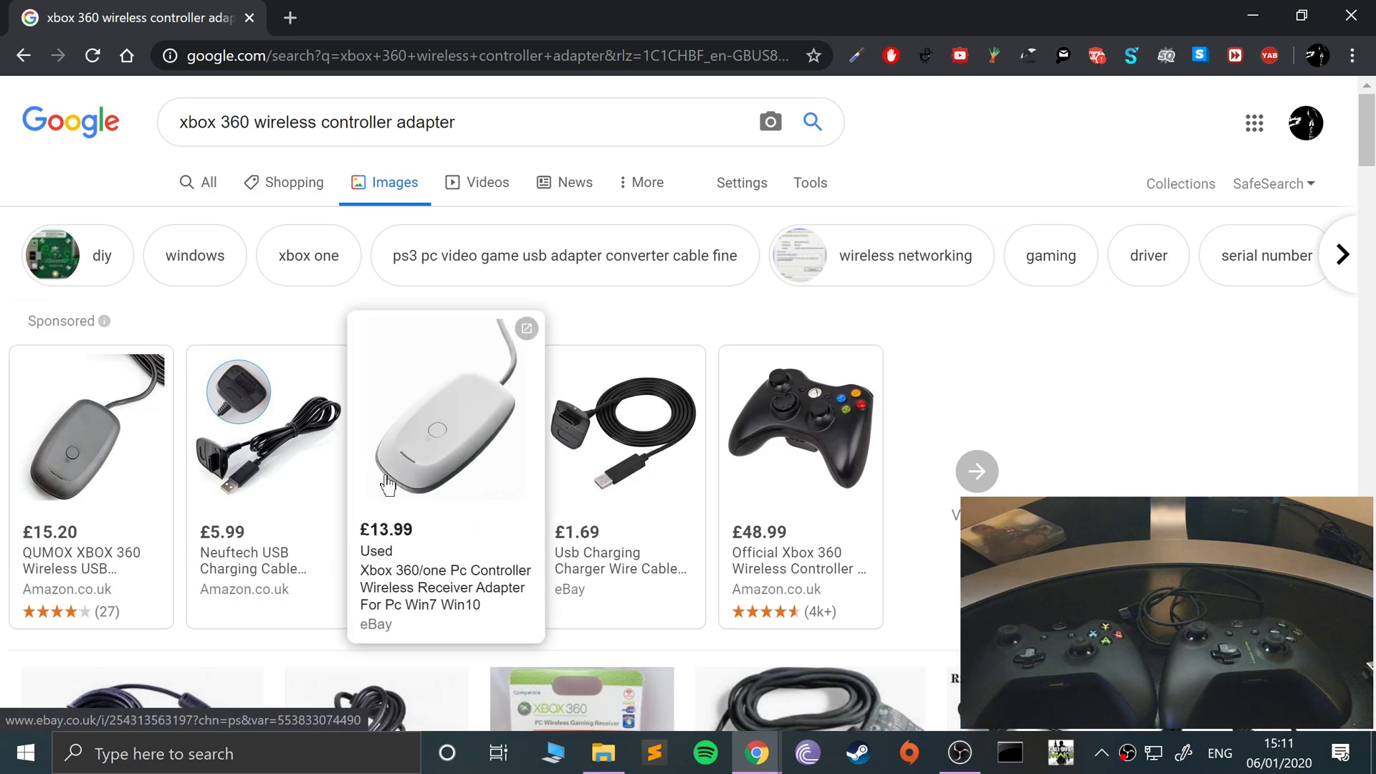
mouse_move(86, 453)
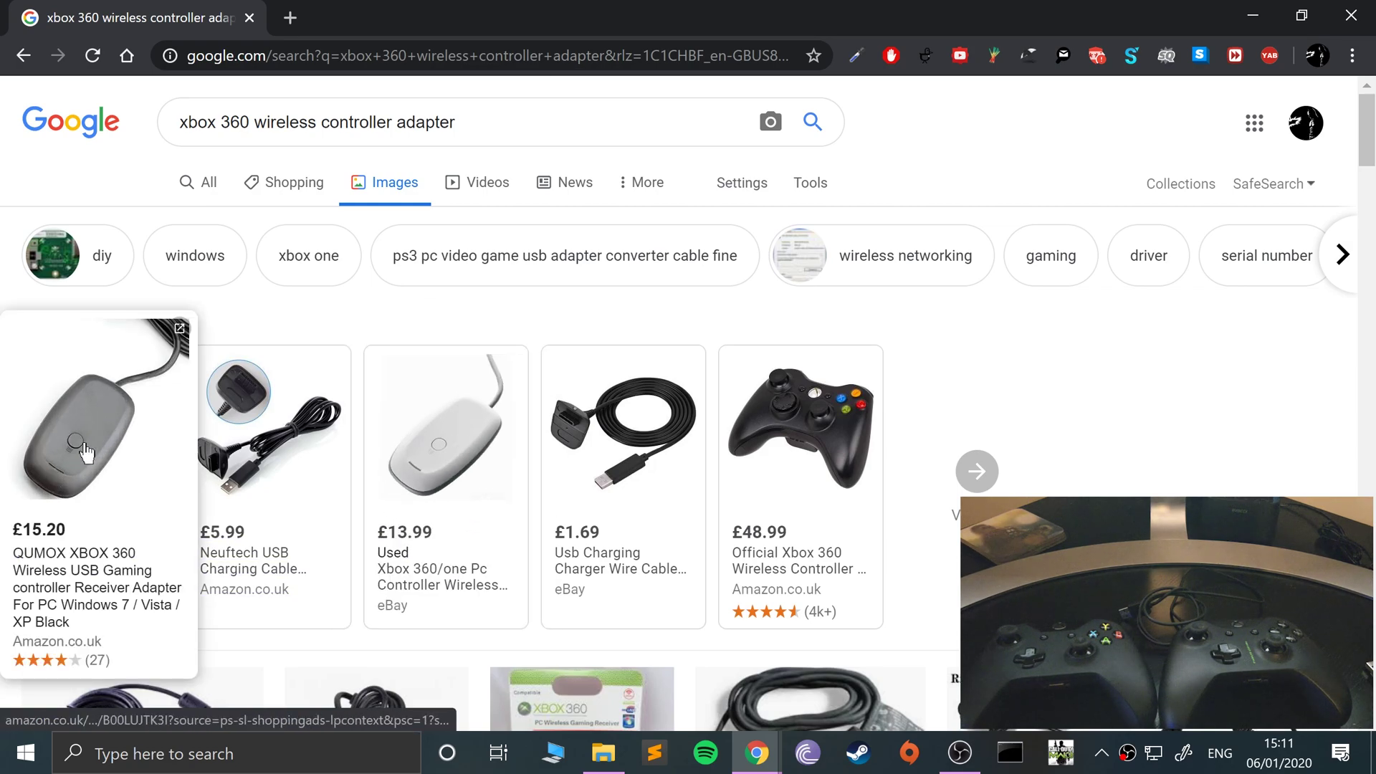
scroll(86, 453, "down", 8)
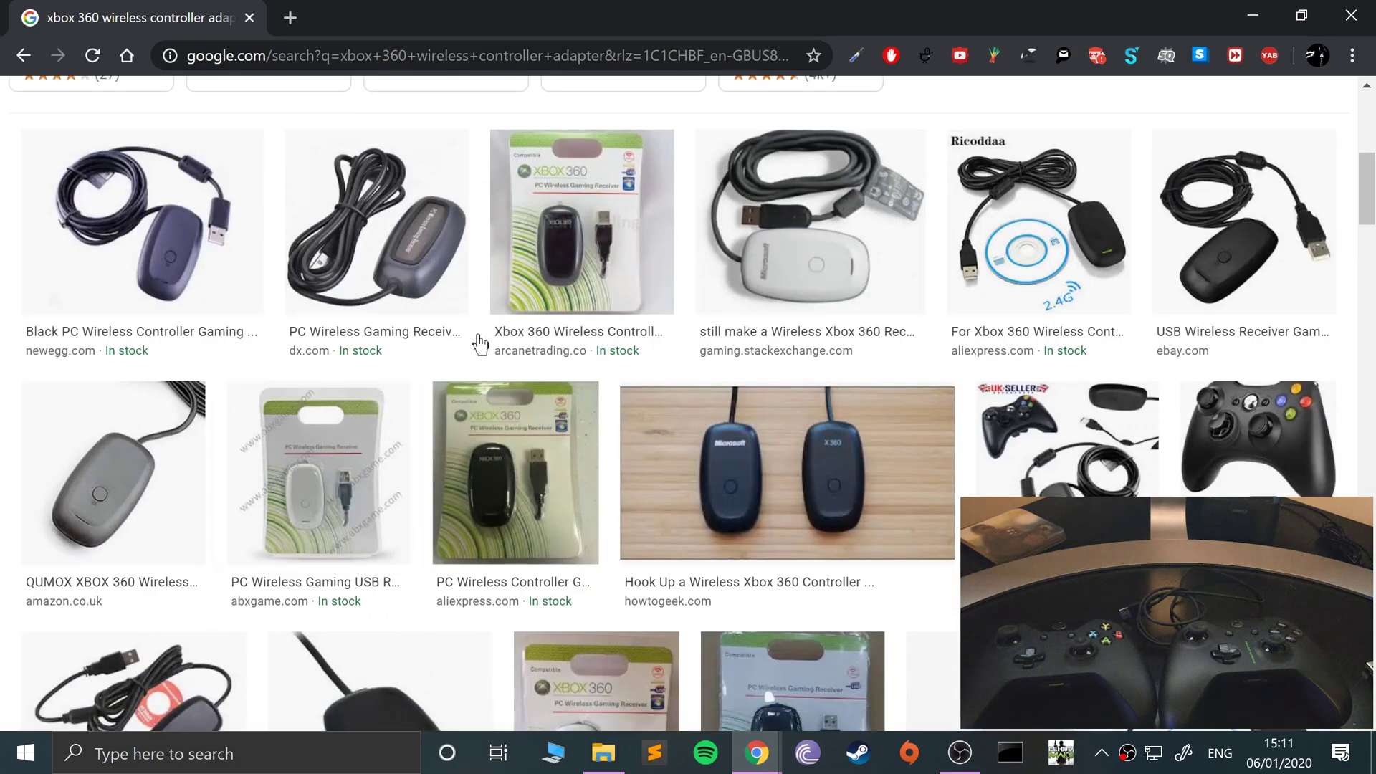
left_click(601, 254)
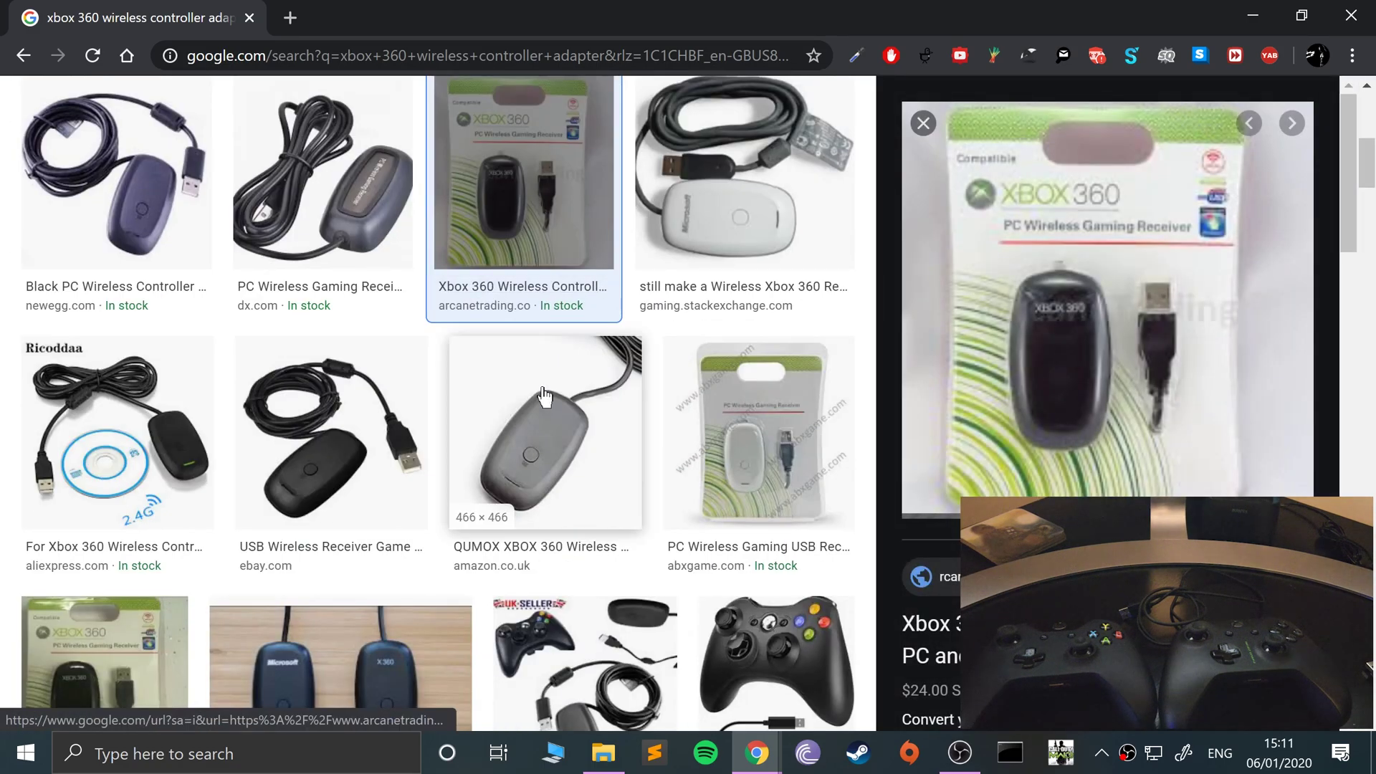
scroll(544, 405, "down", 2)
scroll(545, 406, "down", 9)
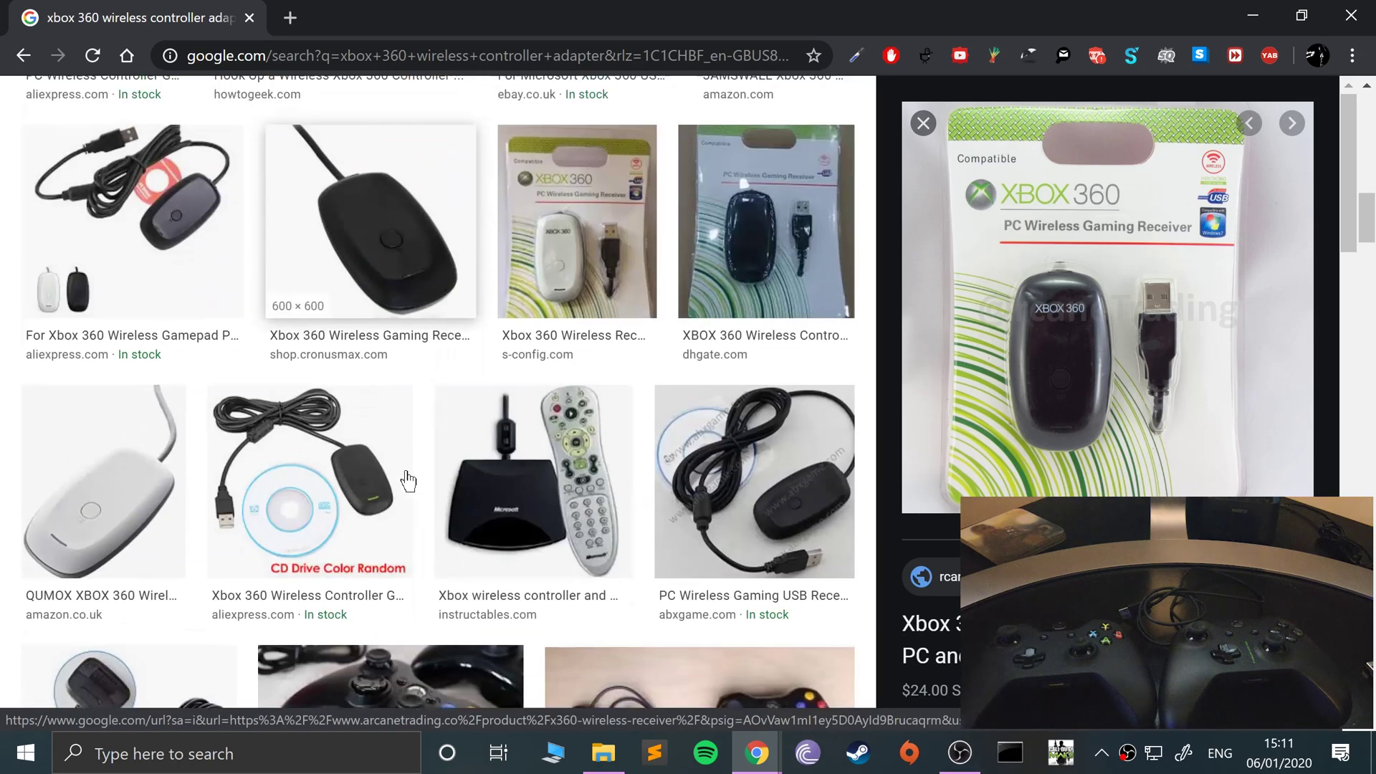
scroll(408, 480, "up", 9)
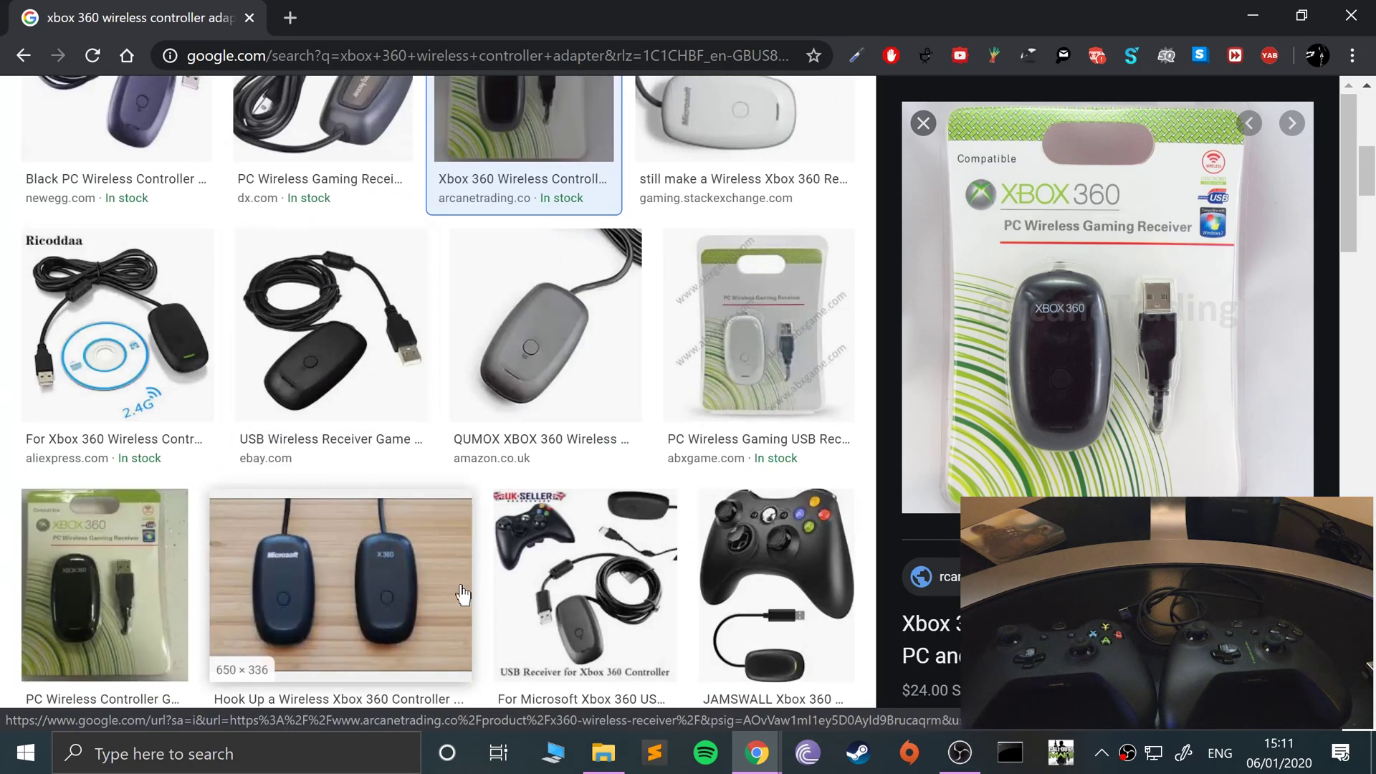
scroll(502, 604, "down", 5)
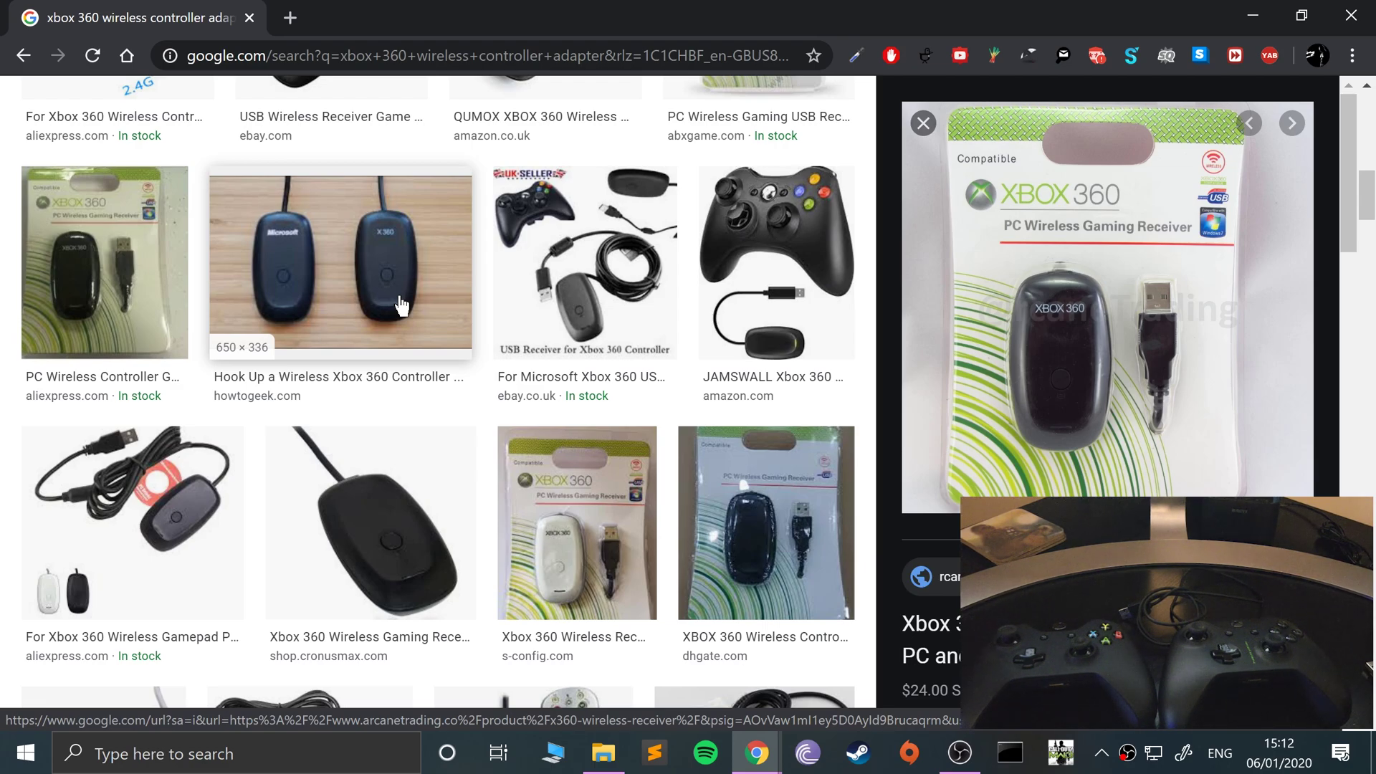
scroll(456, 402, "up", 6)
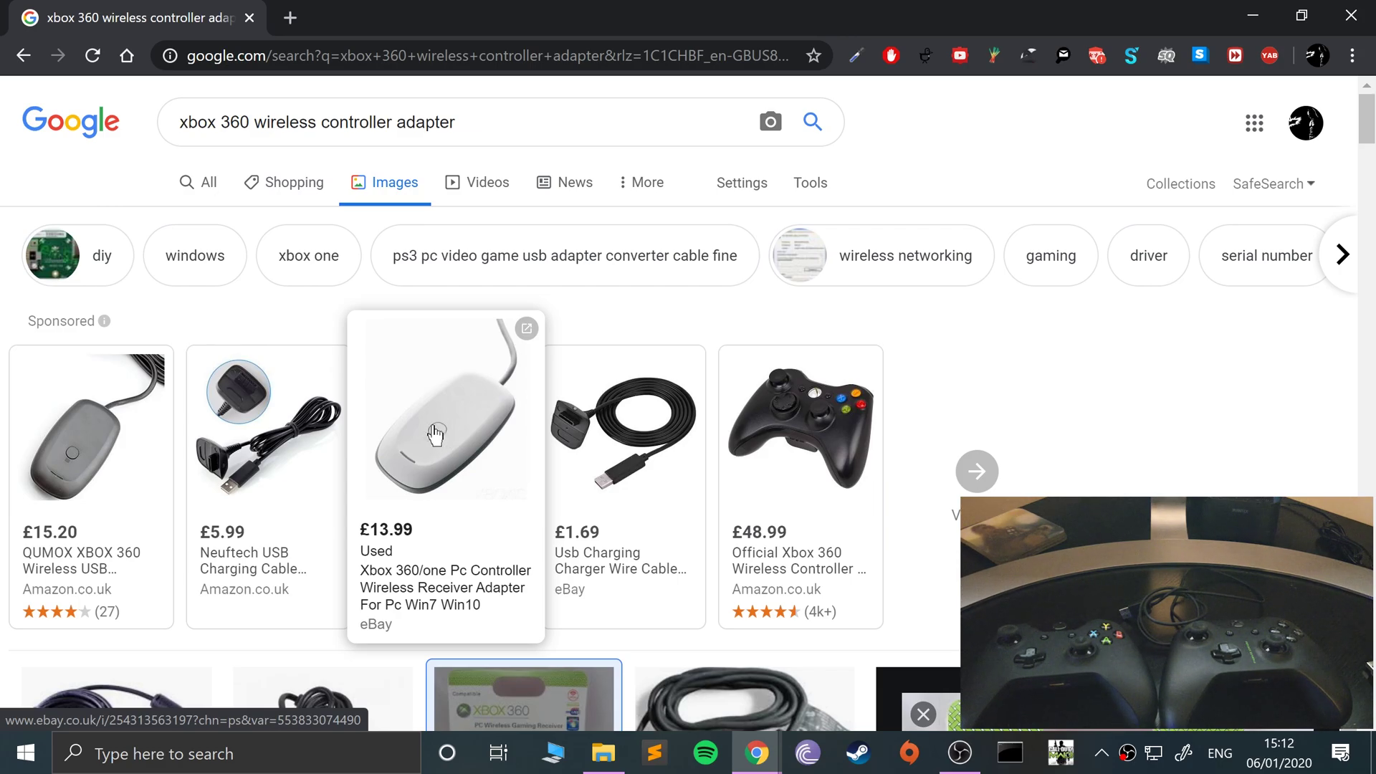
scroll(709, 458, "down", 8)
scroll(754, 502, "up", 10)
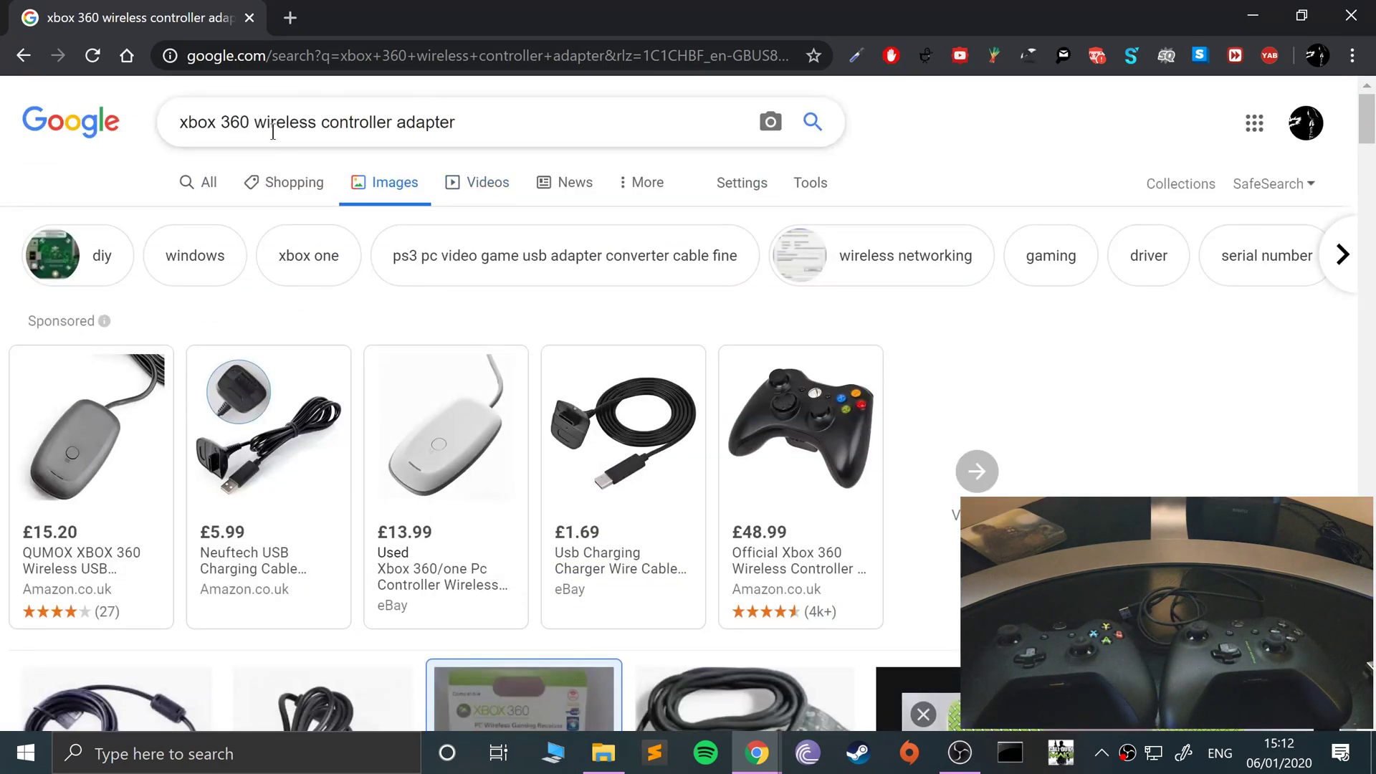
Search images for "xbox 360 wireless controller sync" and enlarge the wikiHow picture of a finger on the controller's sync button
double_click(422, 128)
type("sync")
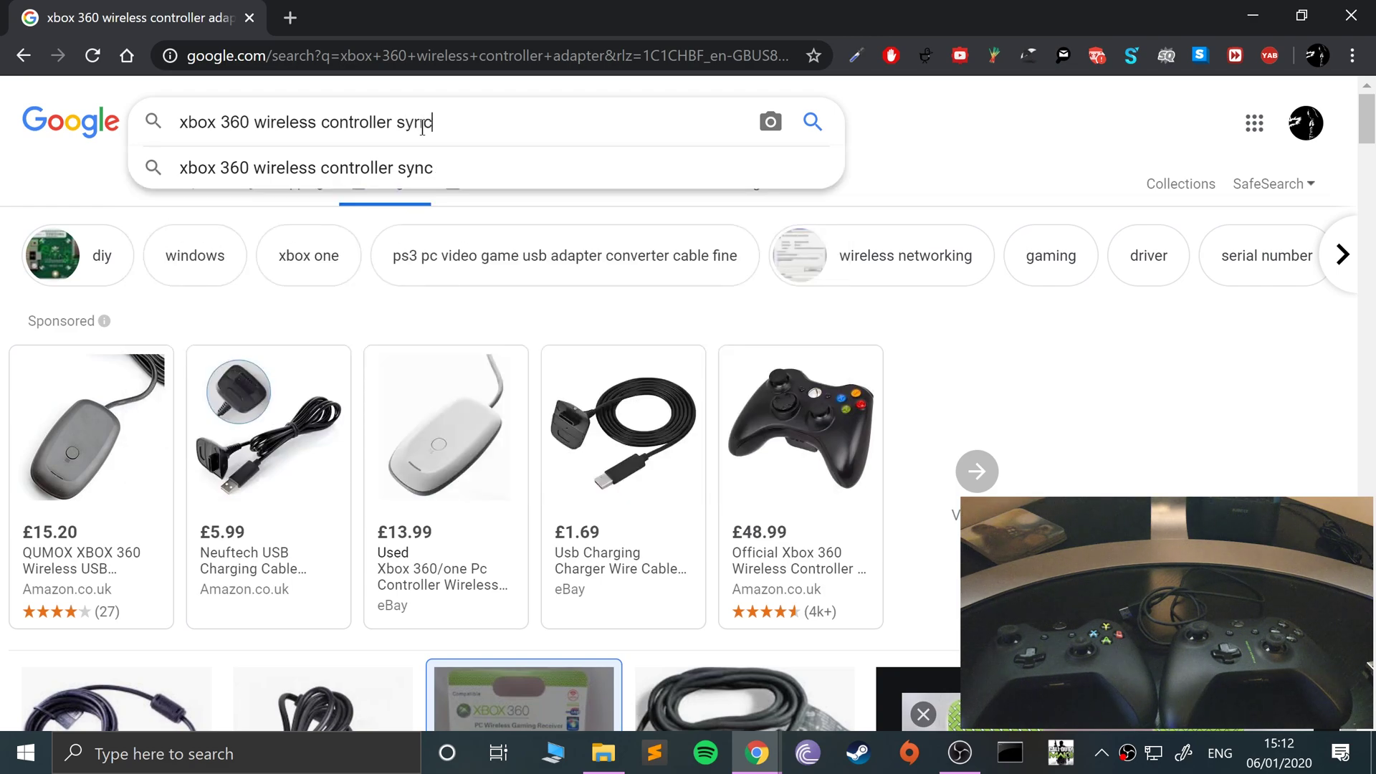
key("Return")
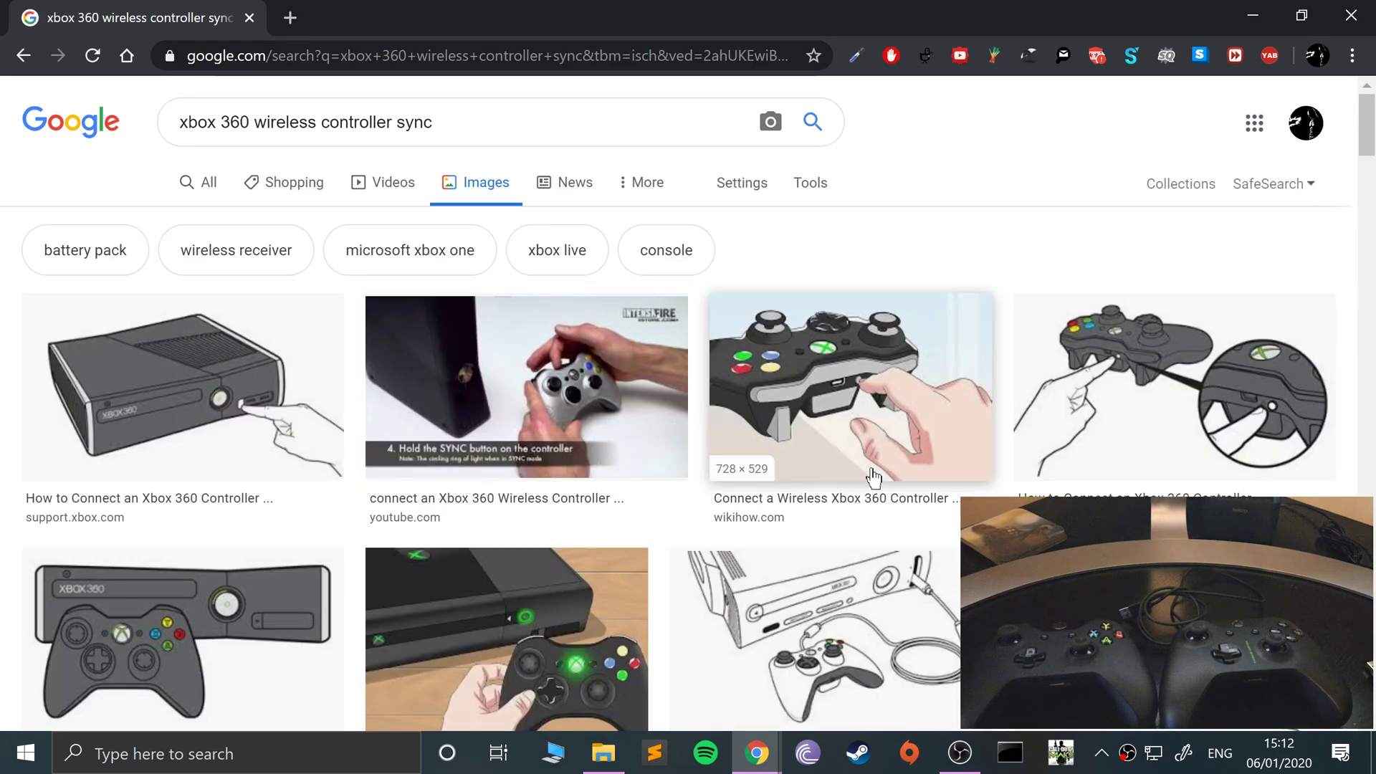
left_click(883, 369)
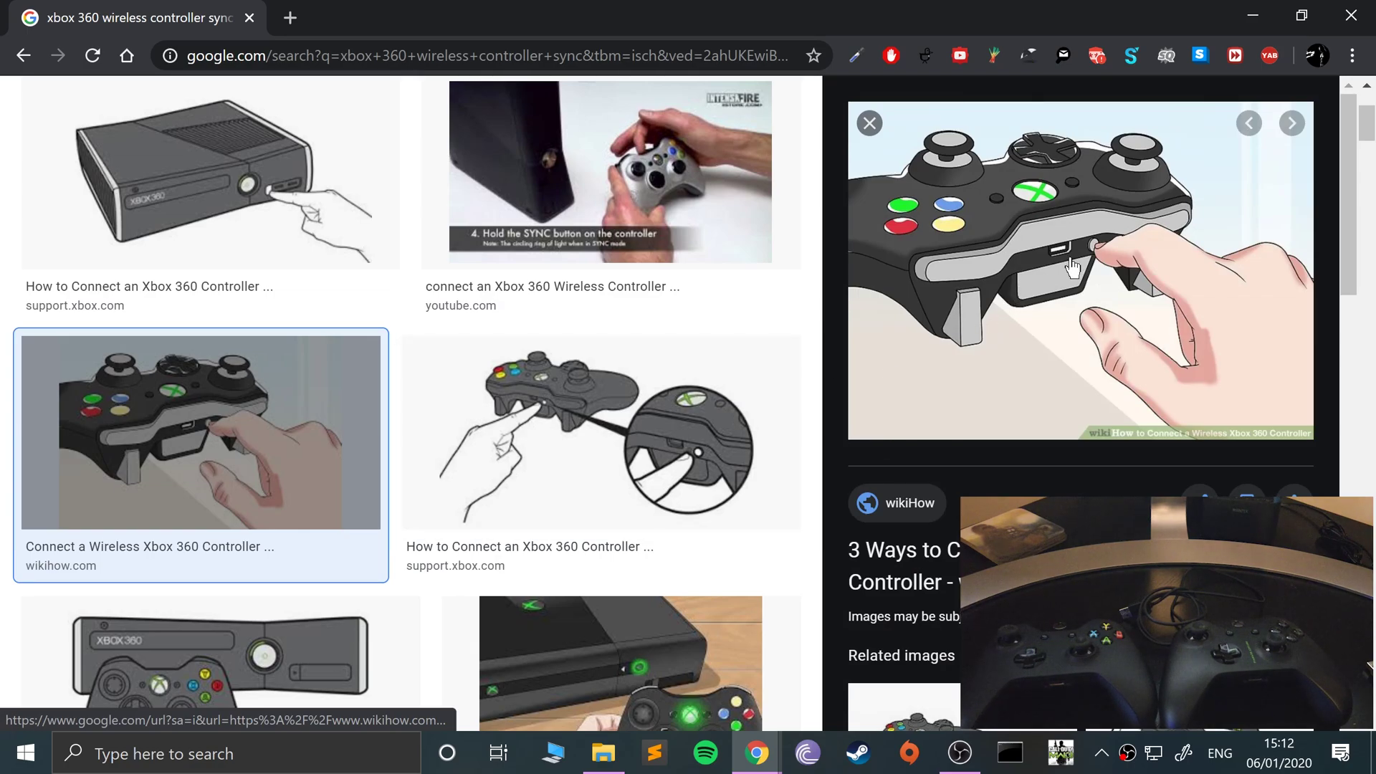
scroll(612, 457, "down", 6)
scroll(613, 456, "down", 5)
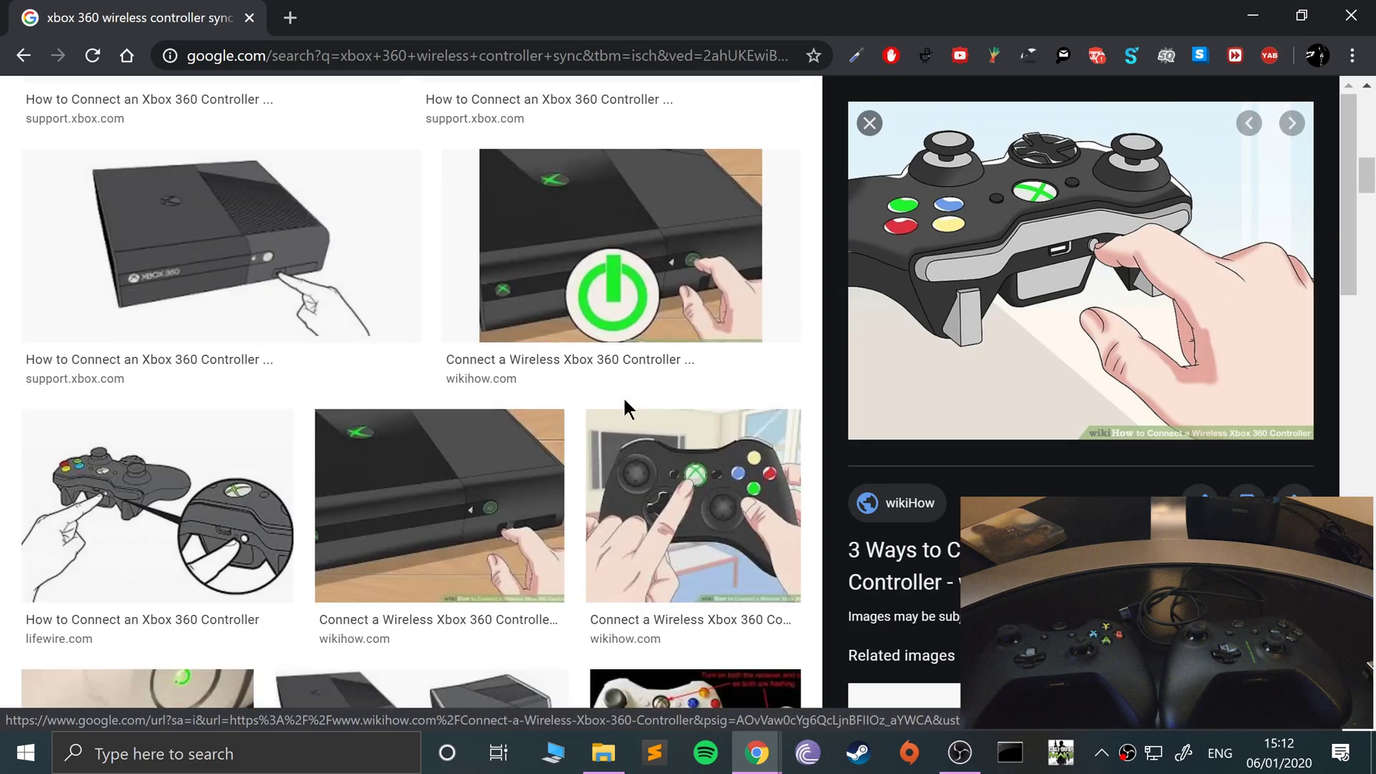
scroll(513, 488, "down", 5)
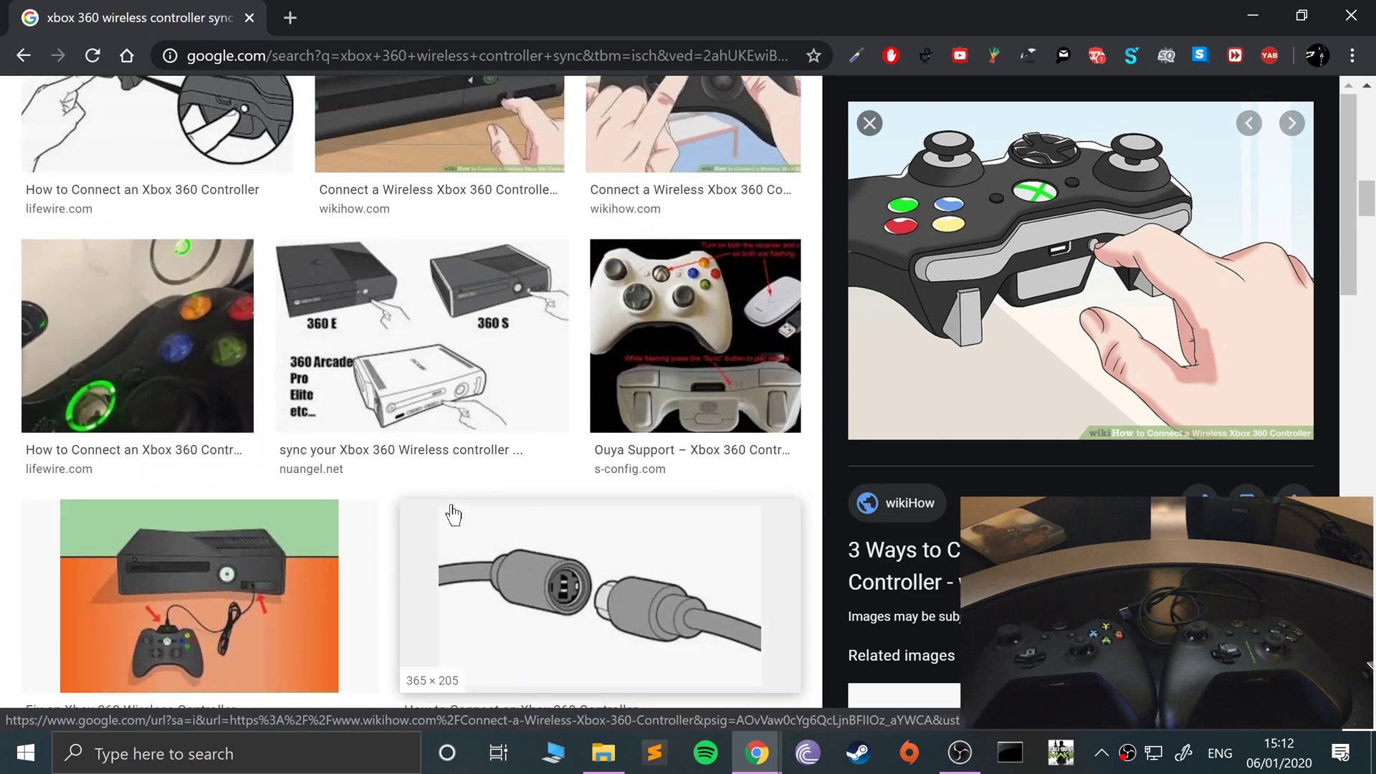
scroll(516, 491, "up", 18)
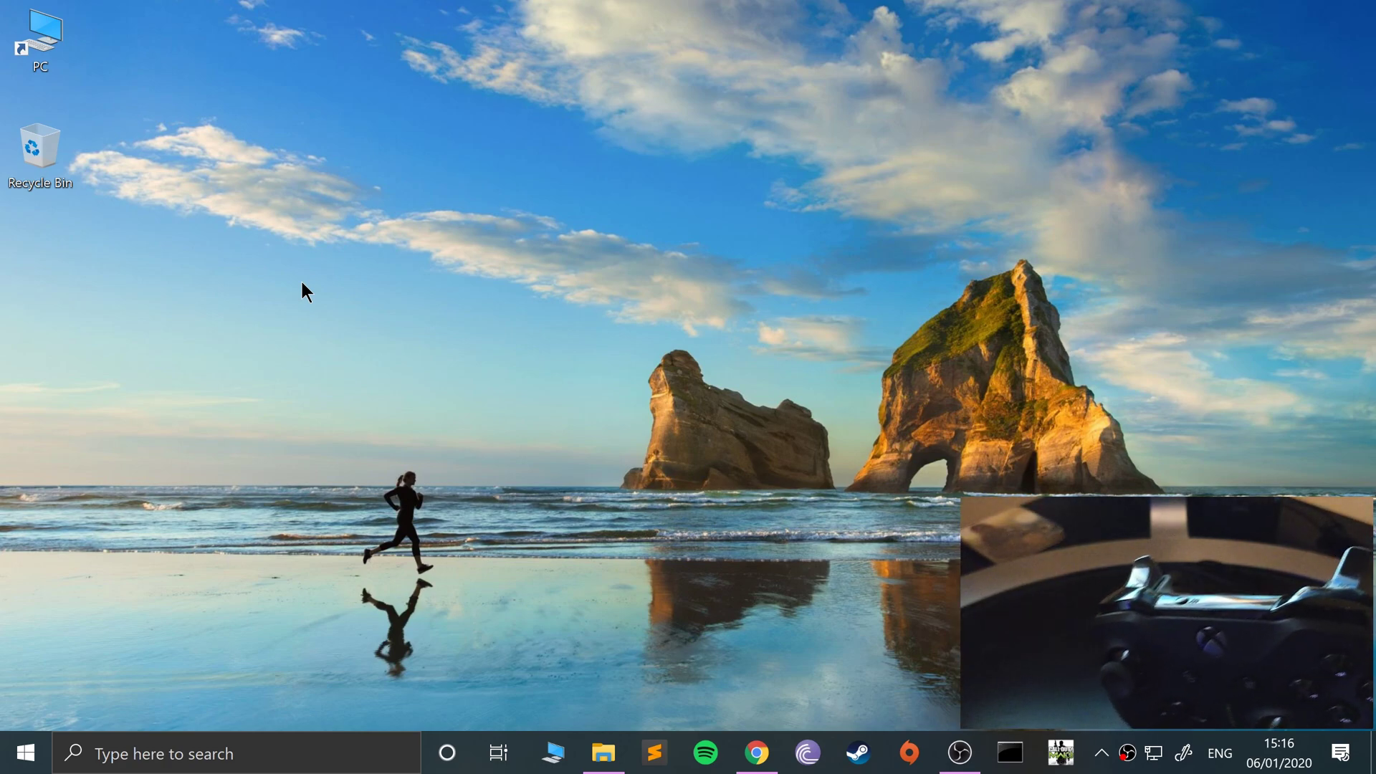
Open the Windows settings page for Bluetooth and other devices
left_click(24, 752)
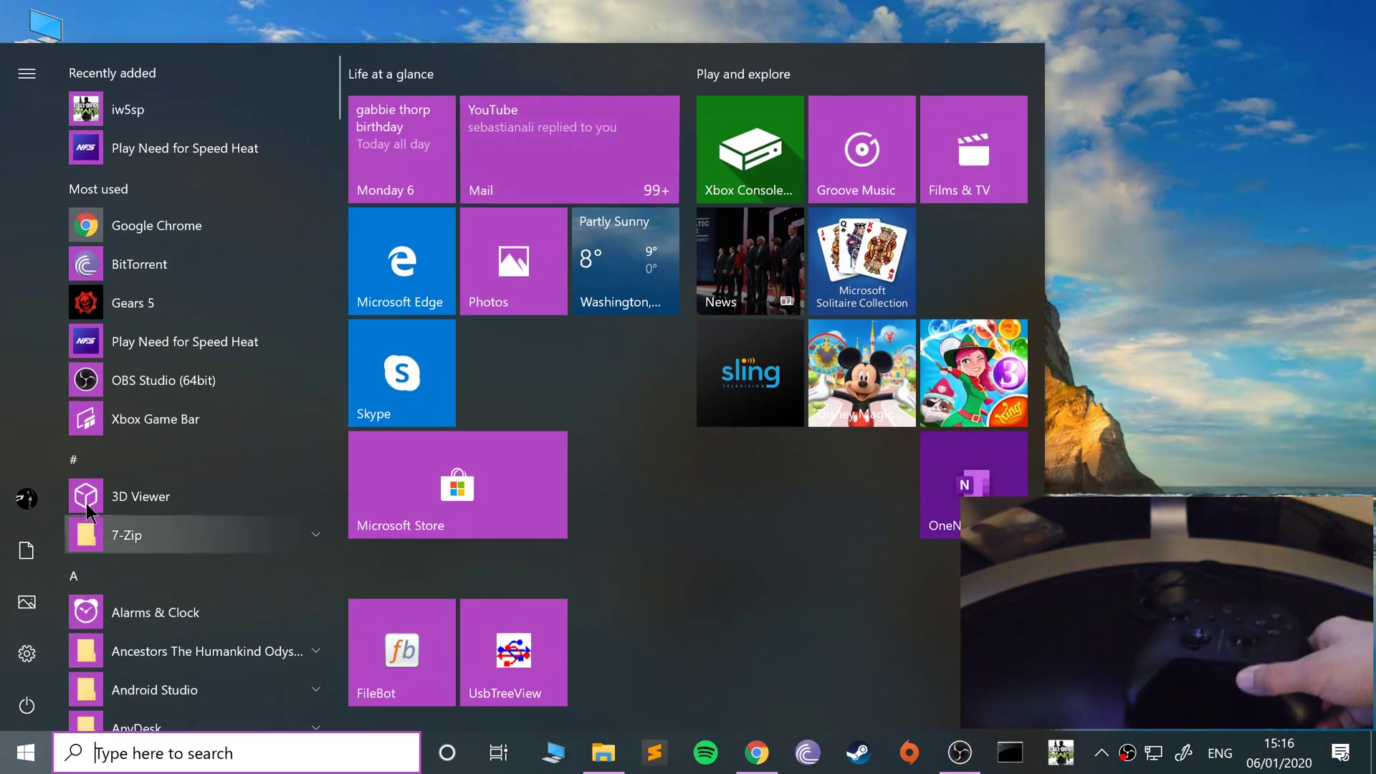
type("blue")
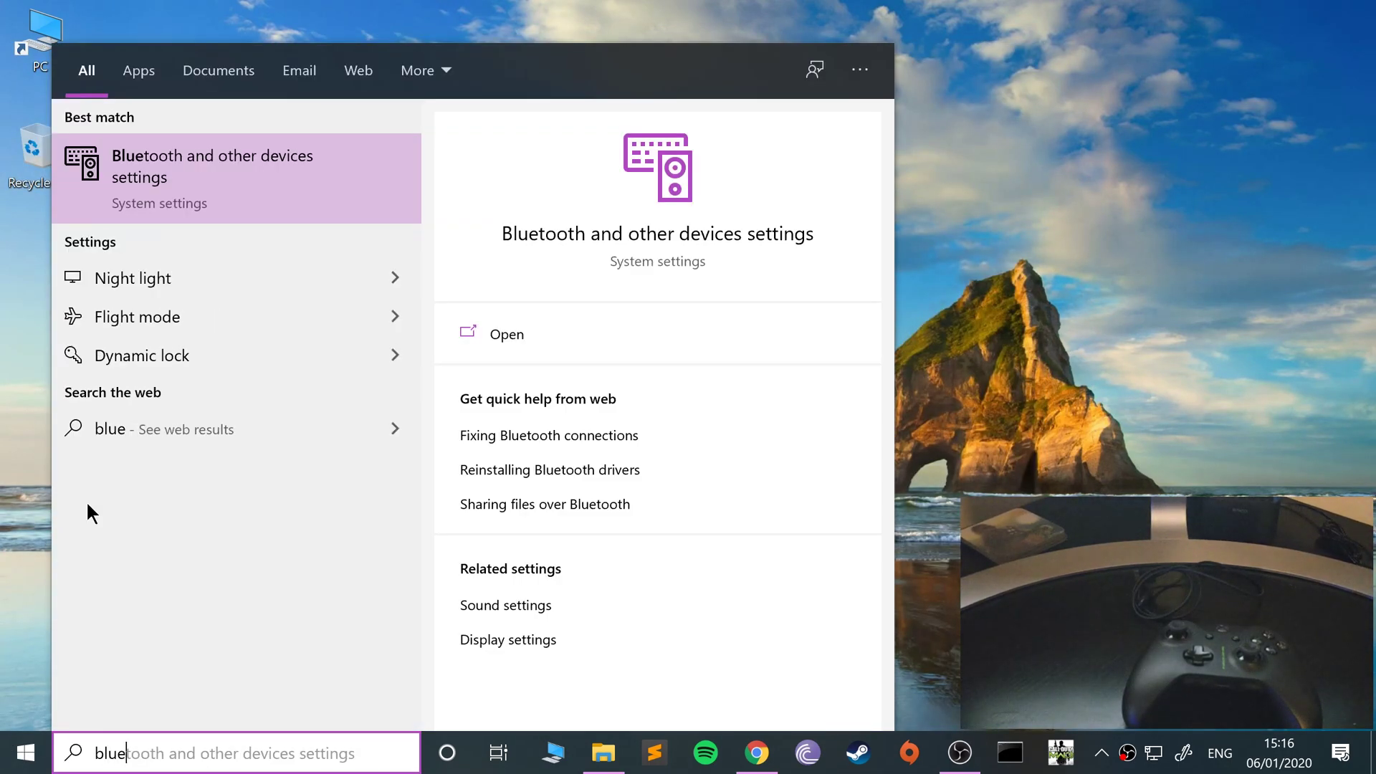
key("Return")
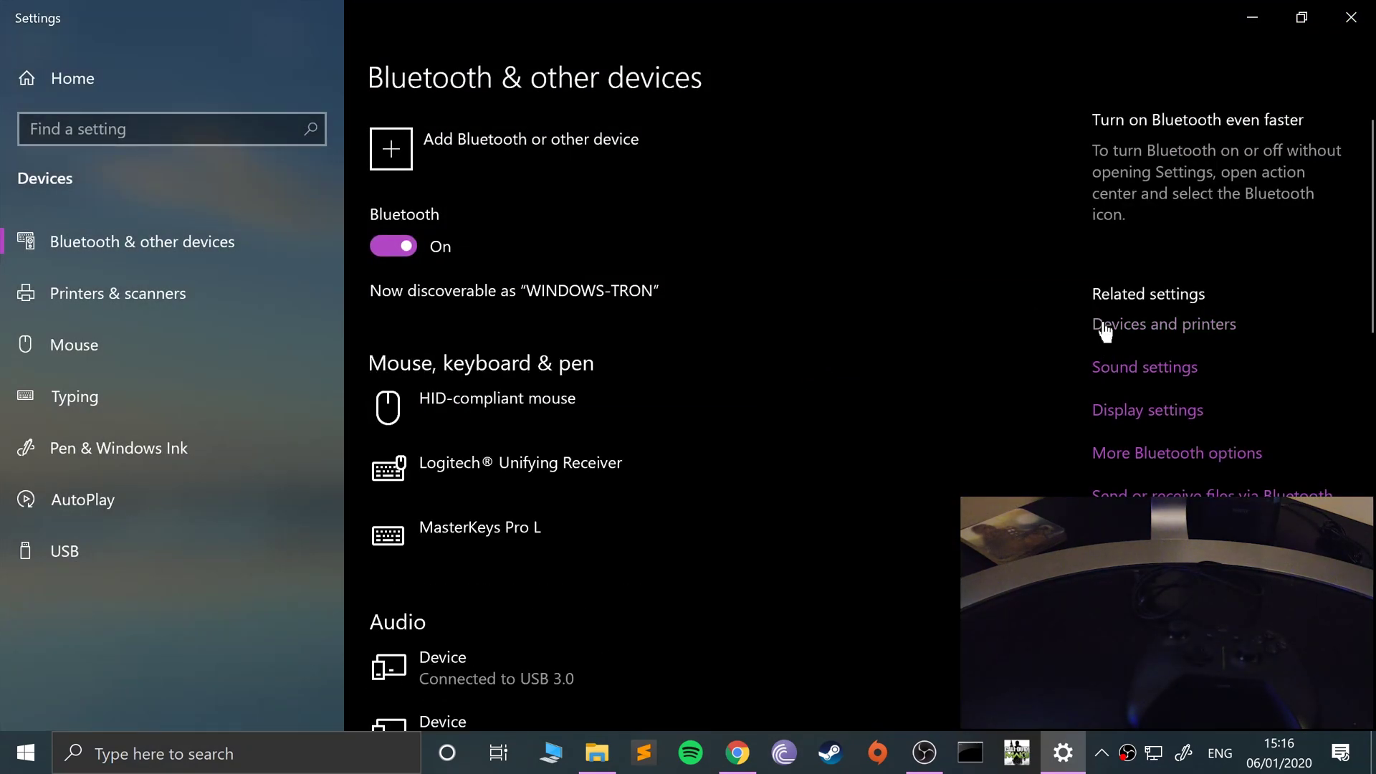
Open Devices and Printers from the related settings and reposition its window over the Bluetooth settings
left_click(1102, 325)
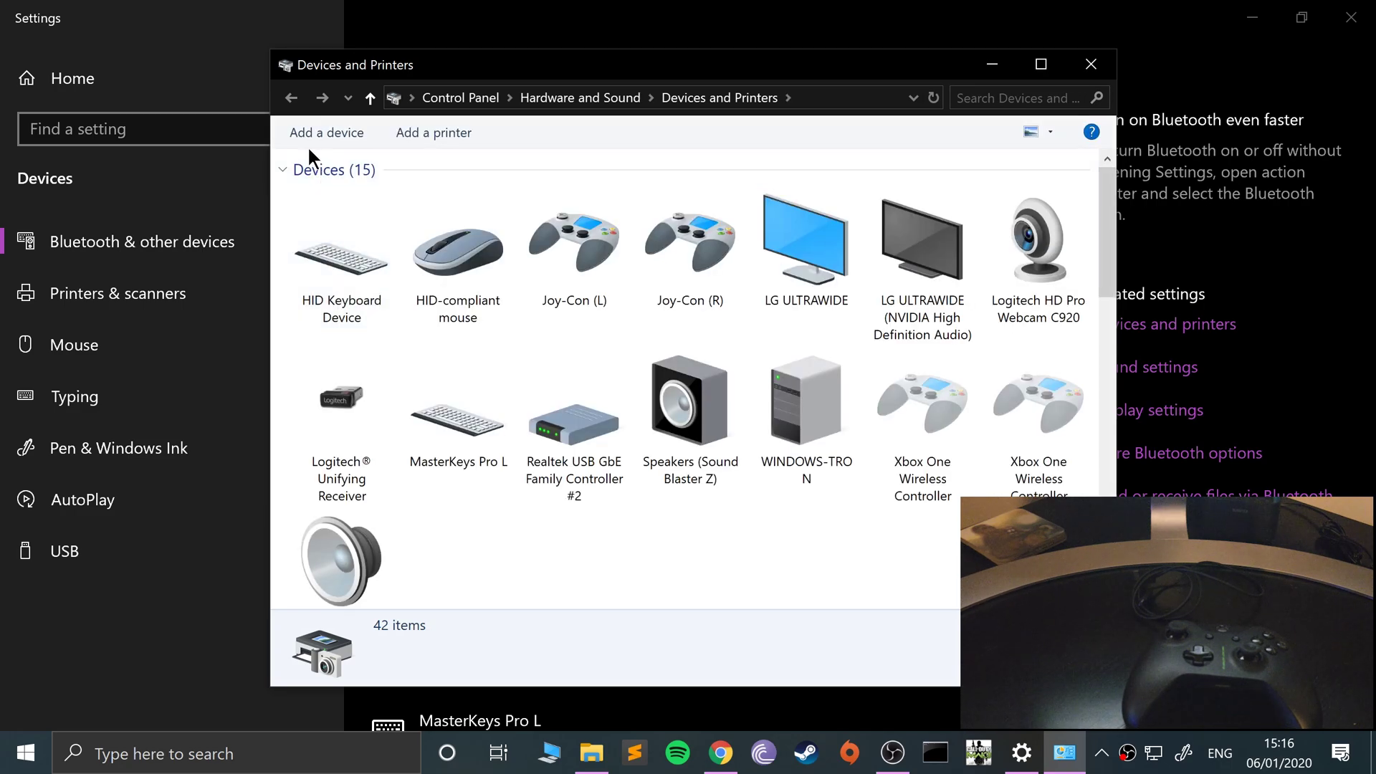
left_click_drag(501, 64, 534, 296)
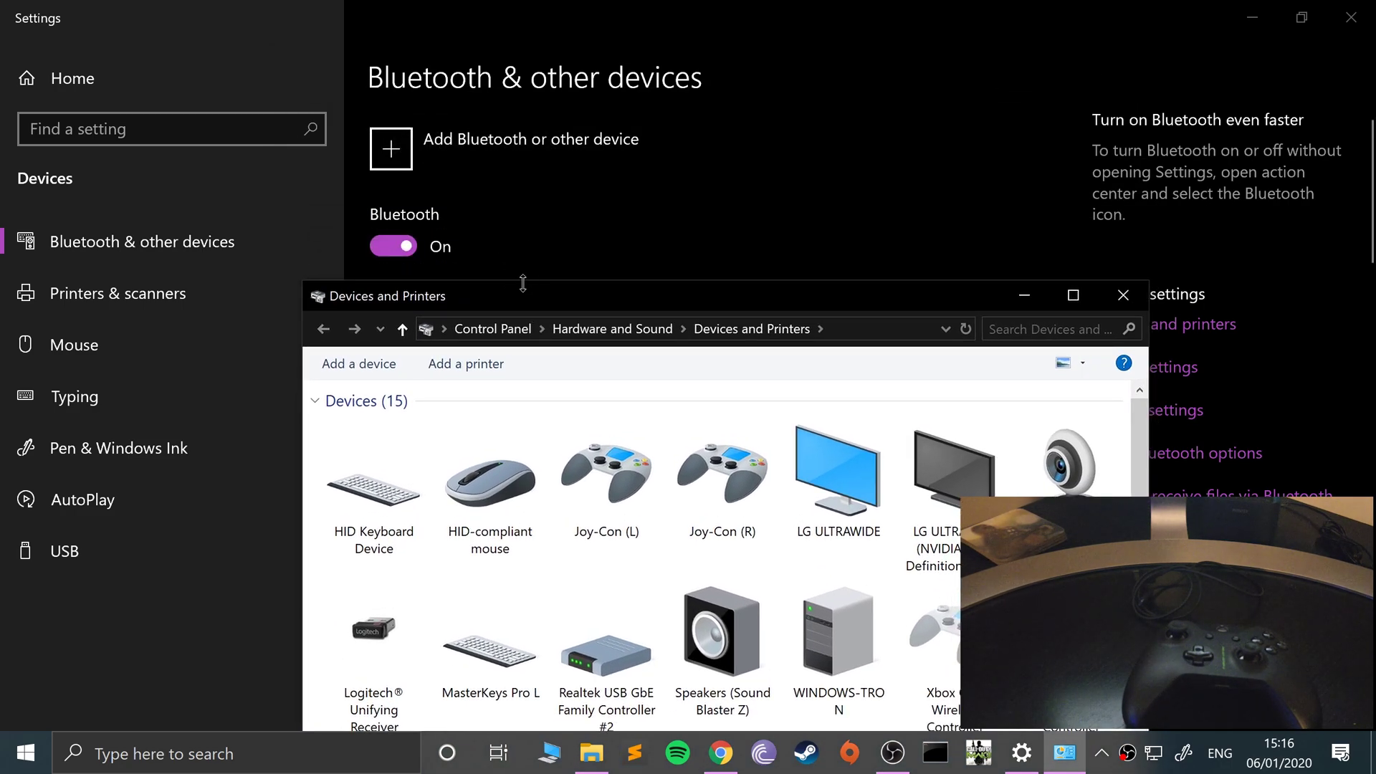
left_click_drag(520, 290, 563, 84)
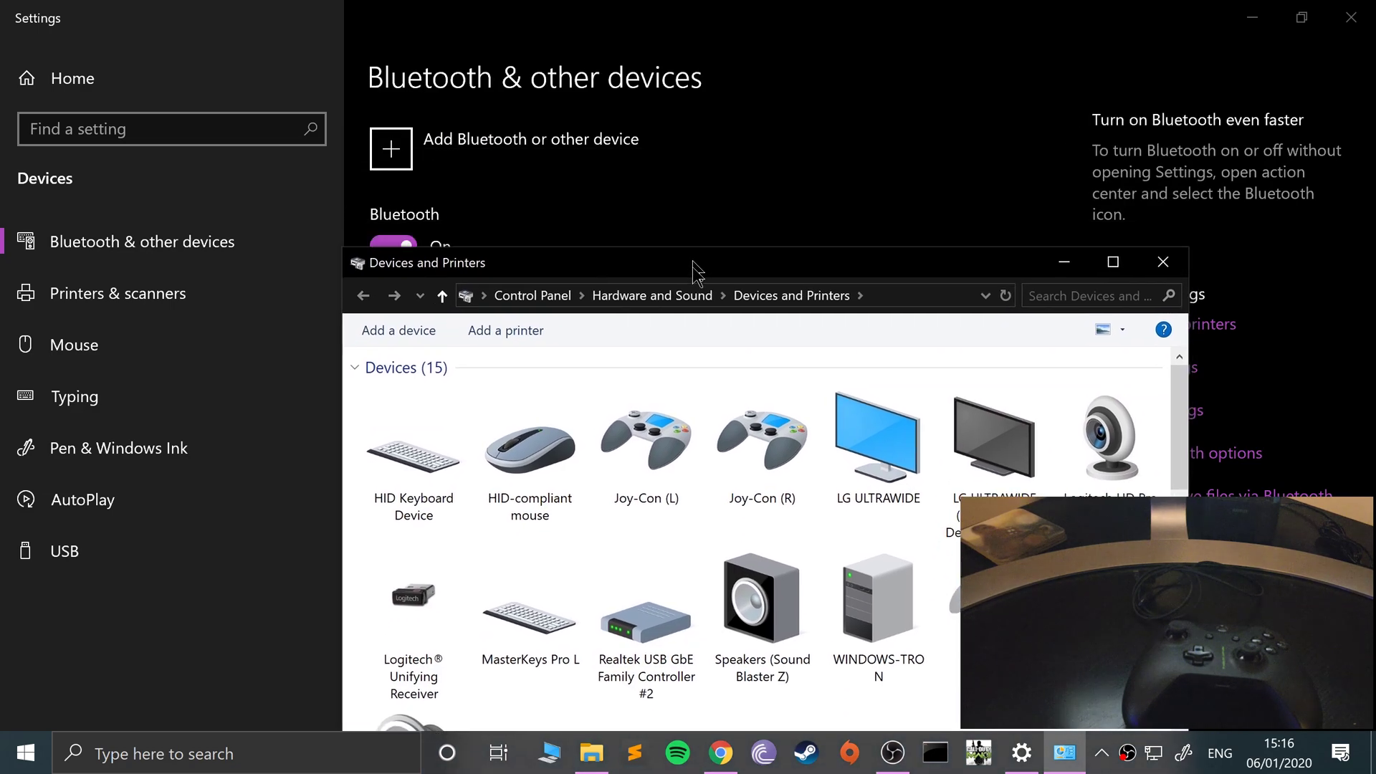
left_click_drag(443, 274, 430, 73)
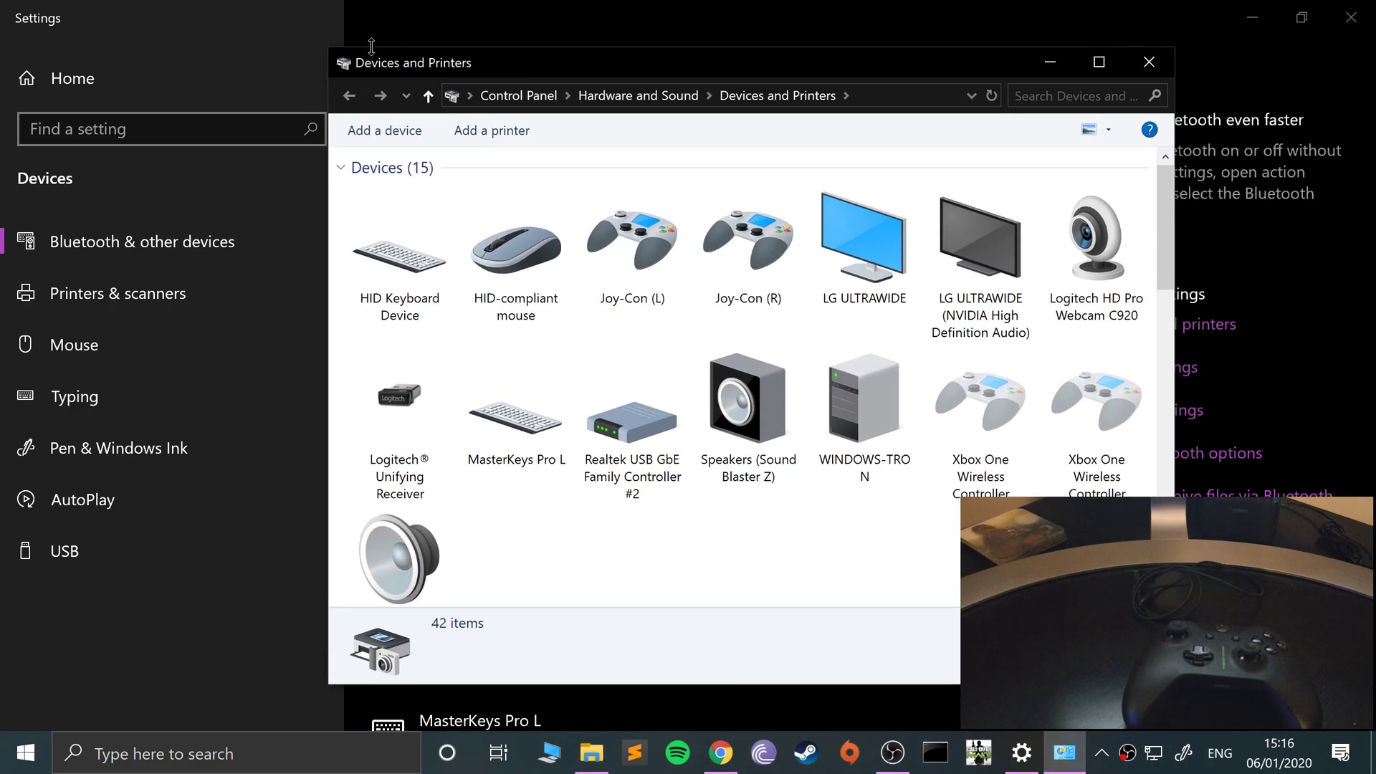
Add the Xbox Wireless Controller game controller to this PC as a new device
left_click(364, 130)
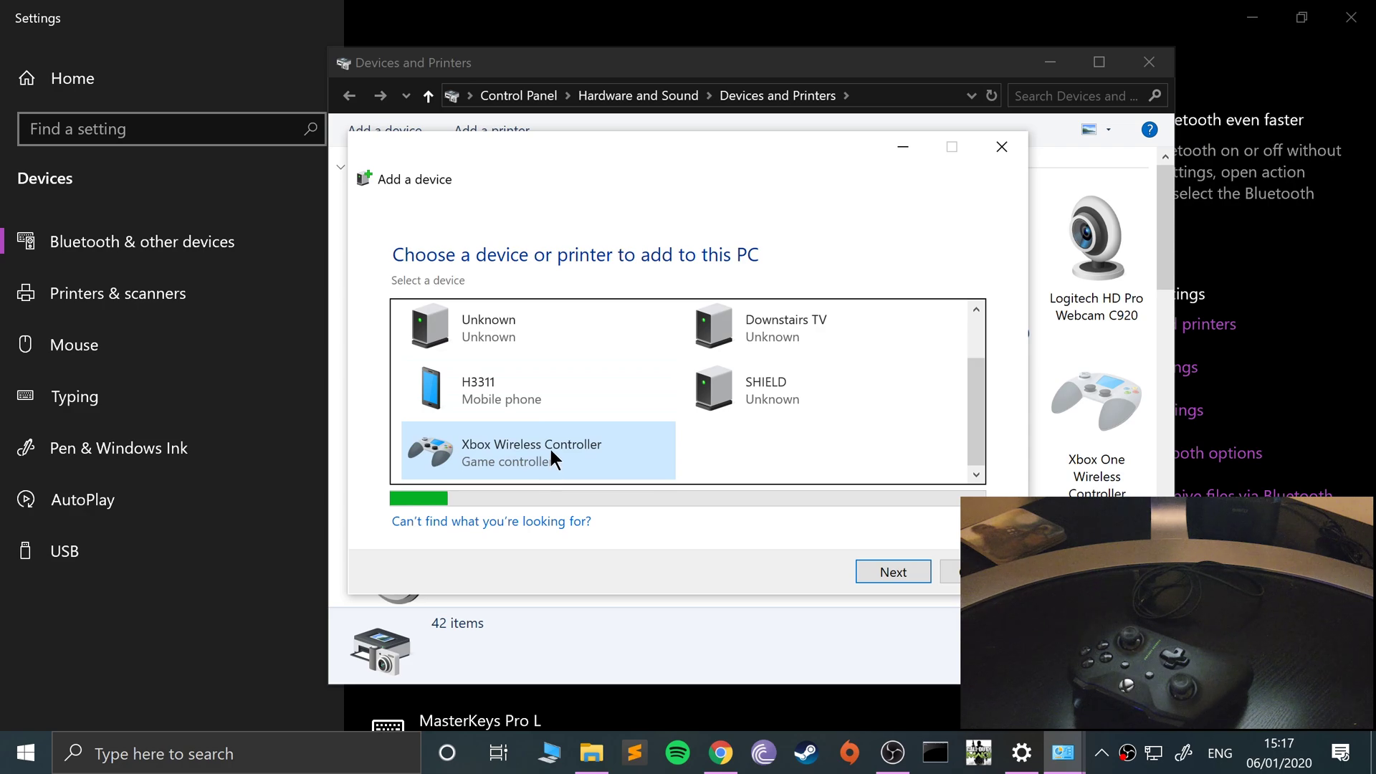
left_click(550, 449)
left_click(864, 565)
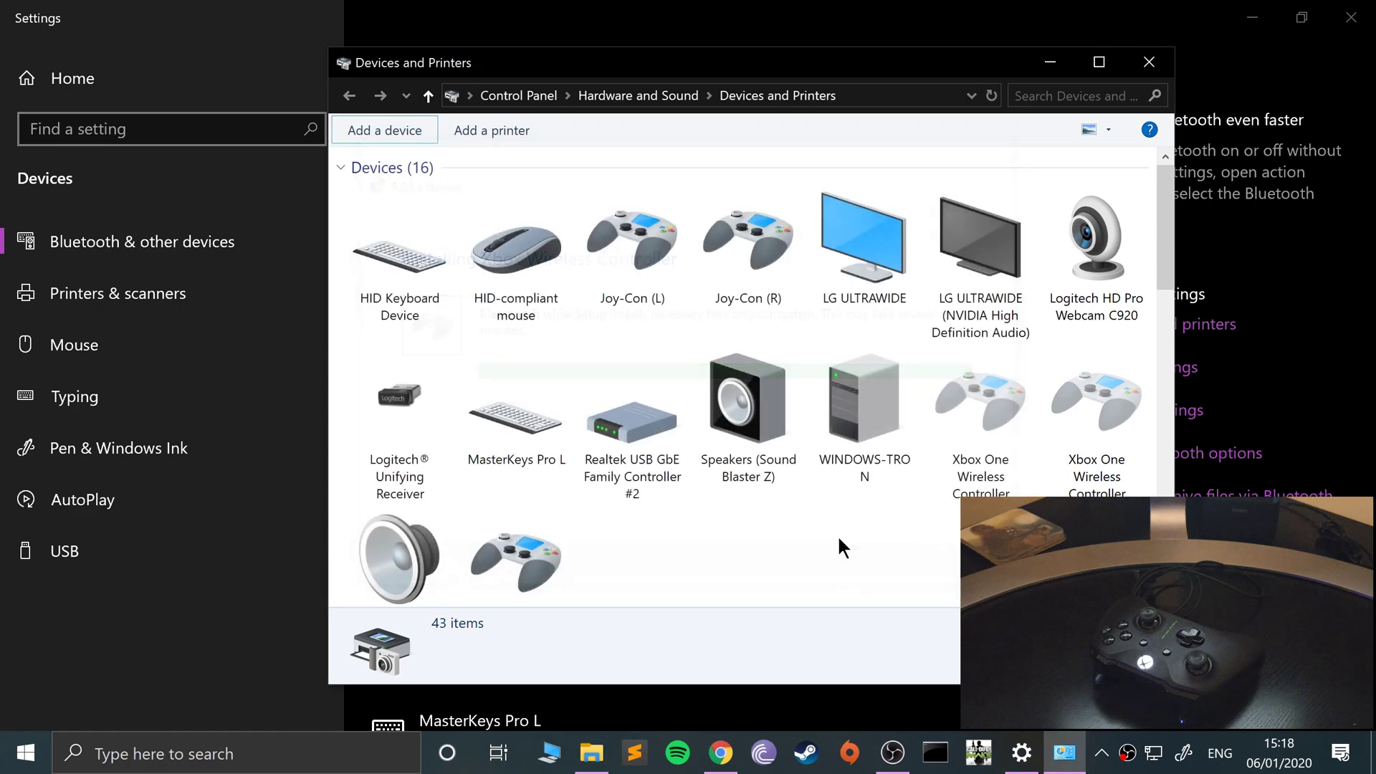
Find the newly paired Xbox Wireless Controller among the devices and select it to view its details
scroll(645, 502, "down", 10)
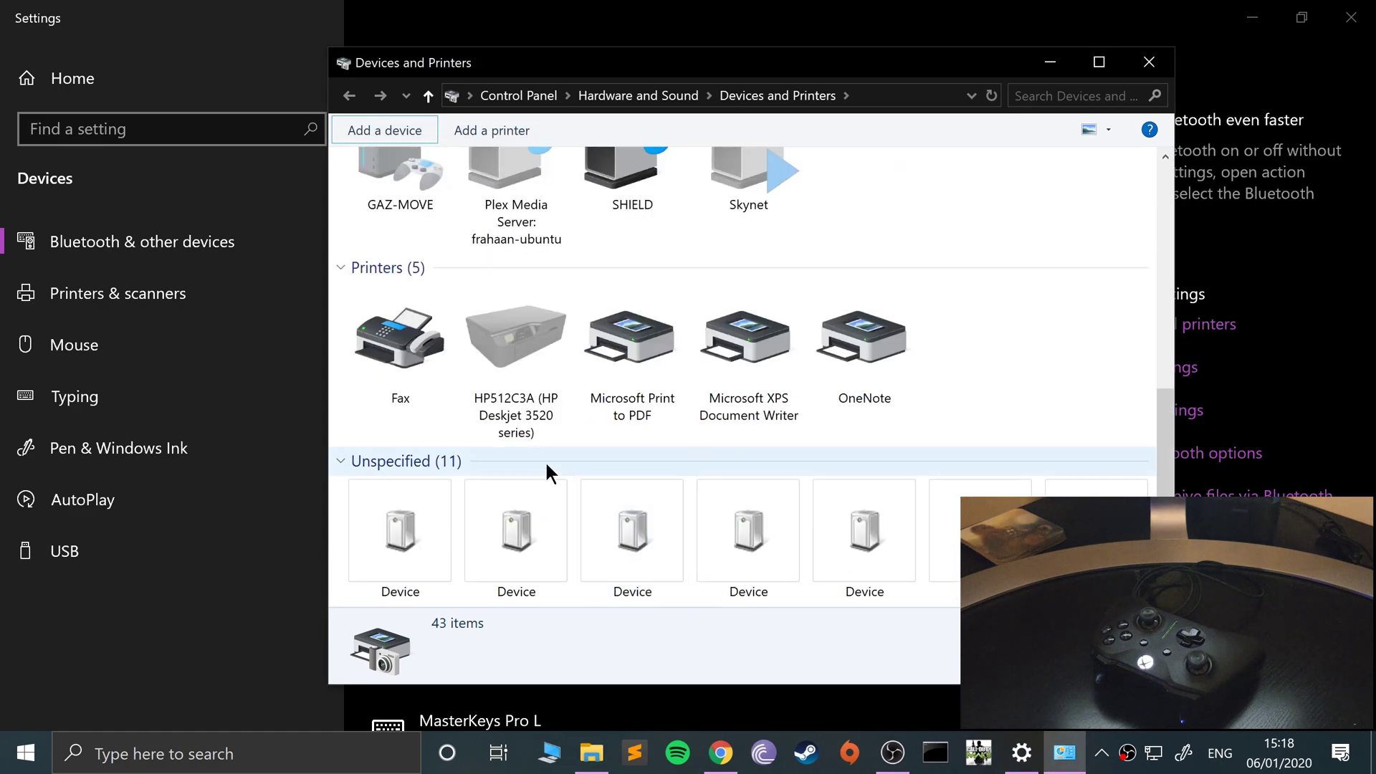
scroll(516, 402, "up", 7)
left_click(506, 412)
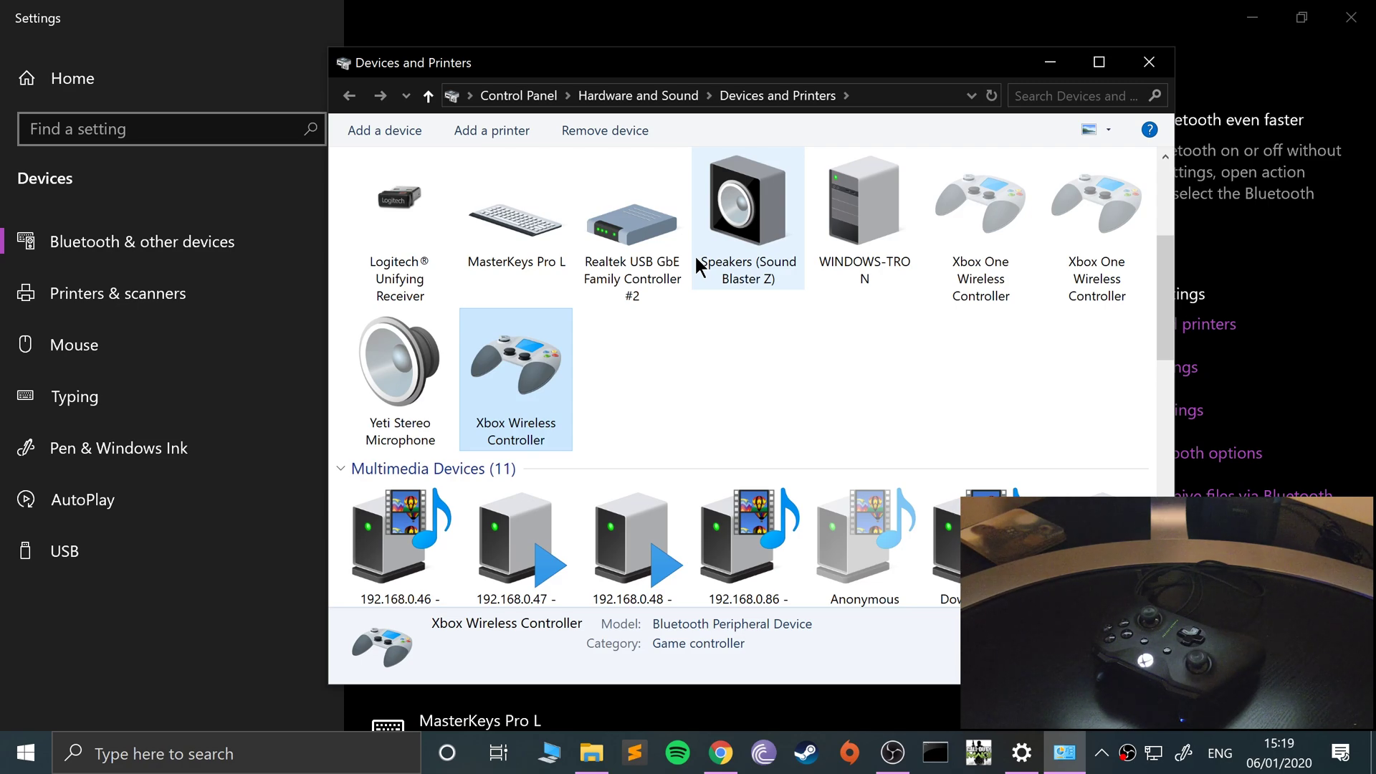
Close Devices and Printers and Settings, and launch pcsx2.exe from the PCSX2 1.4.0 folder in File Explorer
left_click(1149, 61)
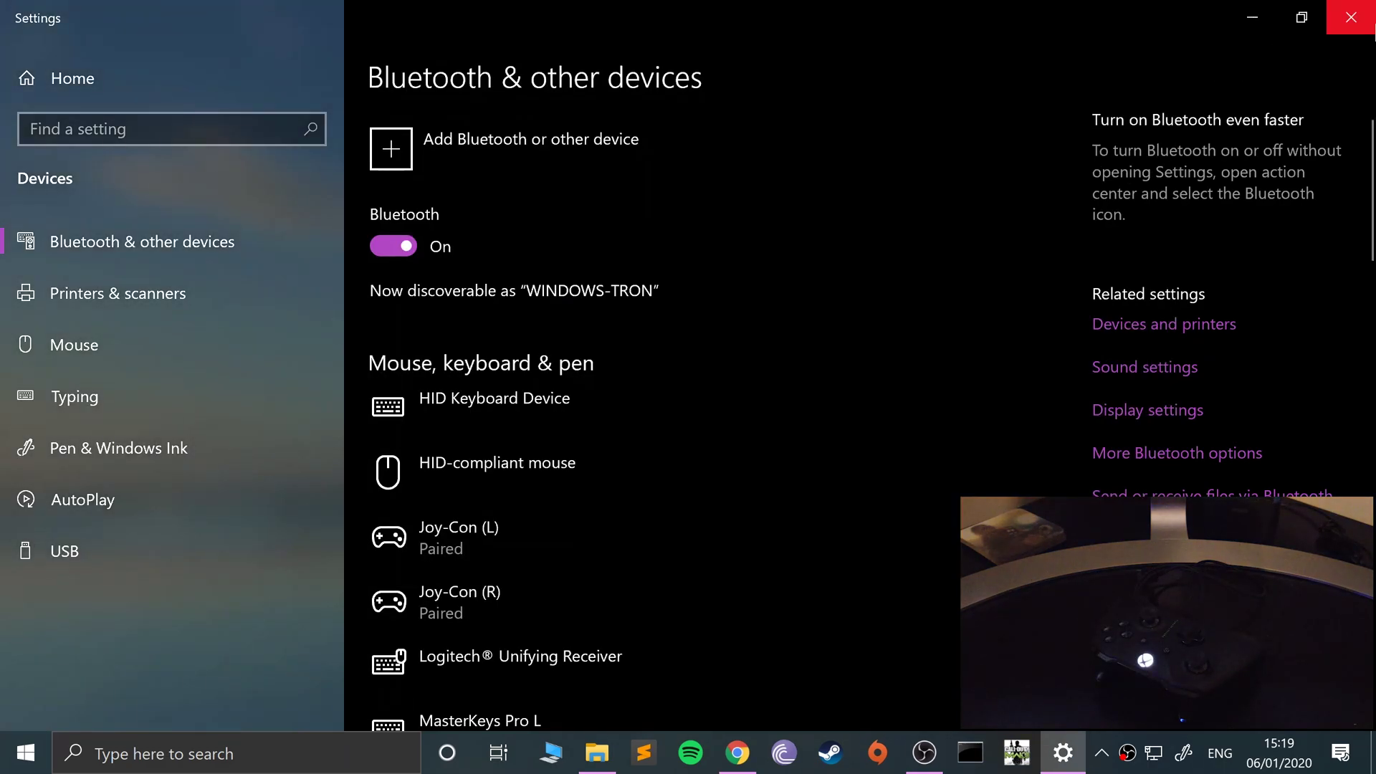
left_click(1350, 17)
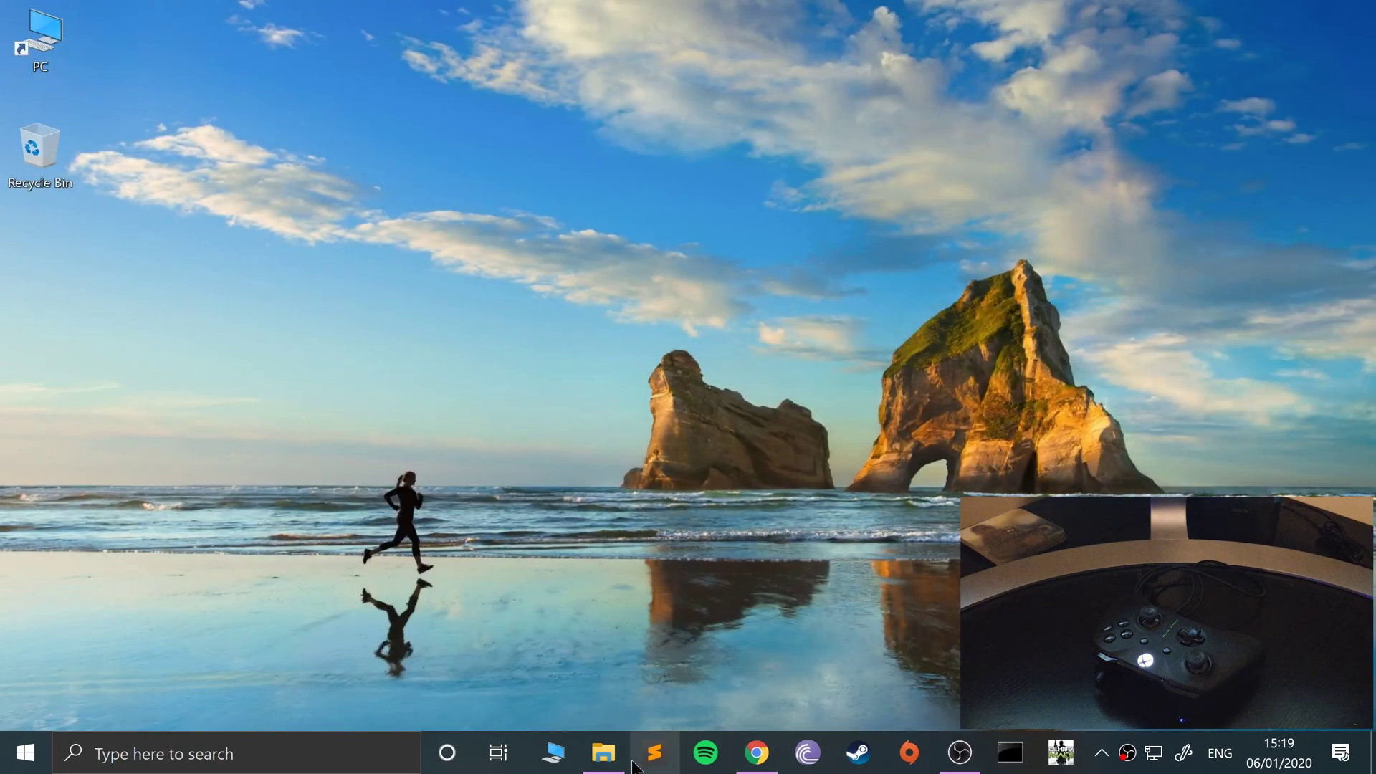
left_click(603, 752)
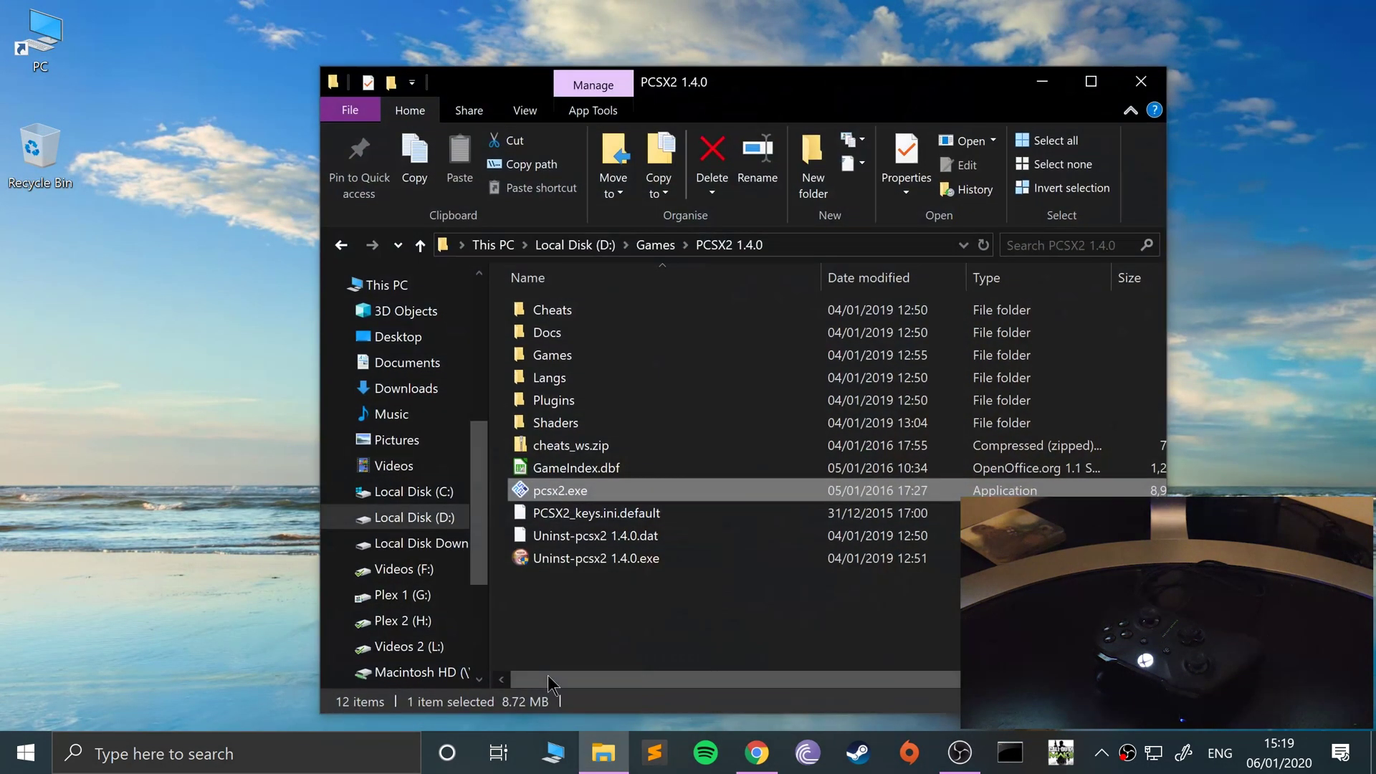
double_click(554, 494)
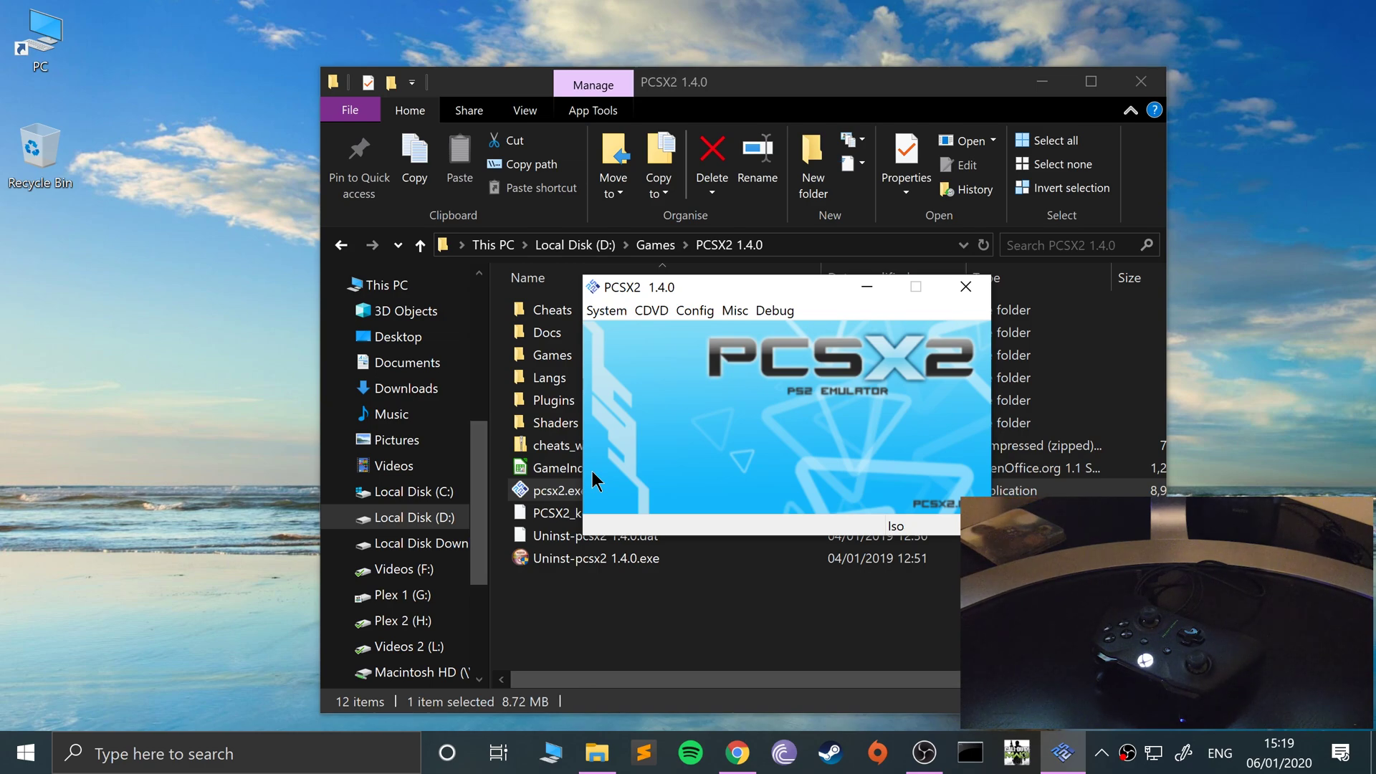
Open the plugin settings for the LilyPad controller plugin in PCSX2
left_click(694, 311)
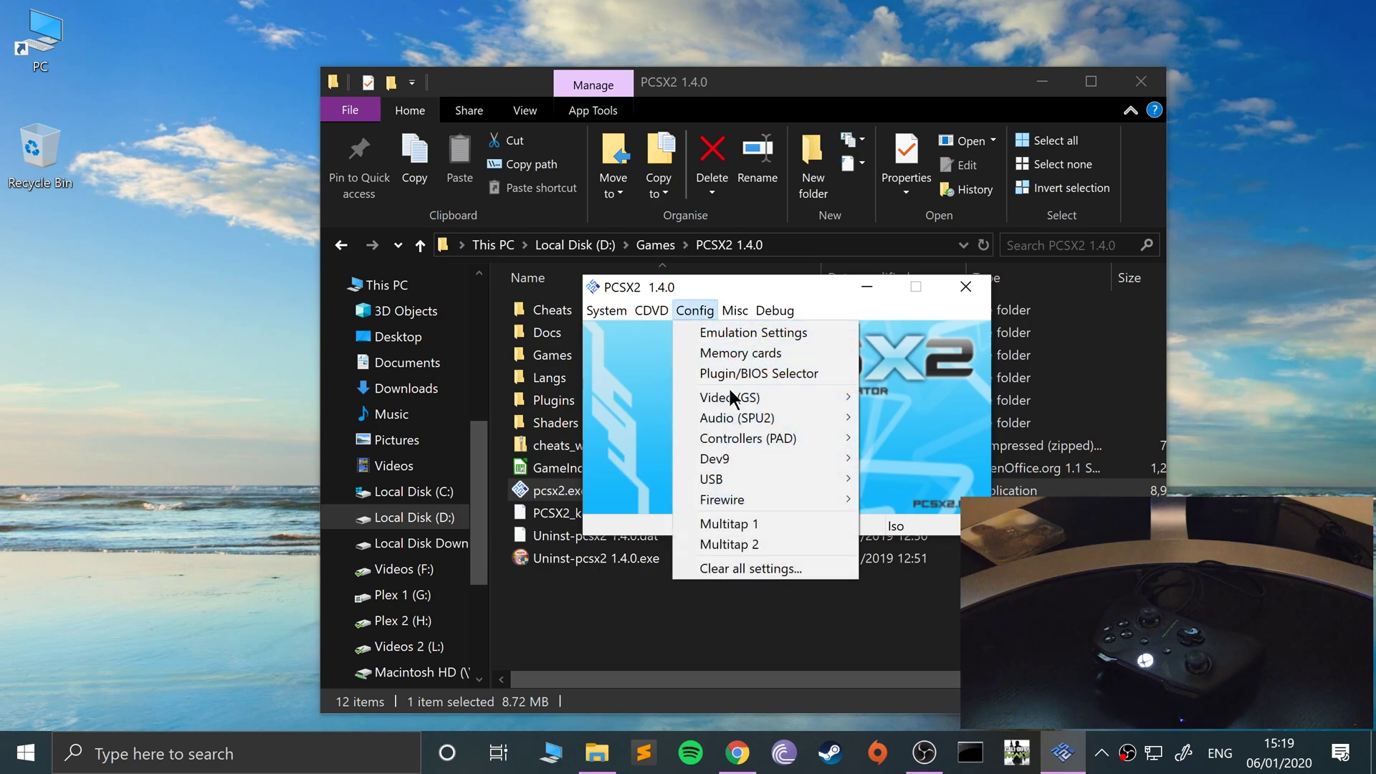
mouse_move(747, 439)
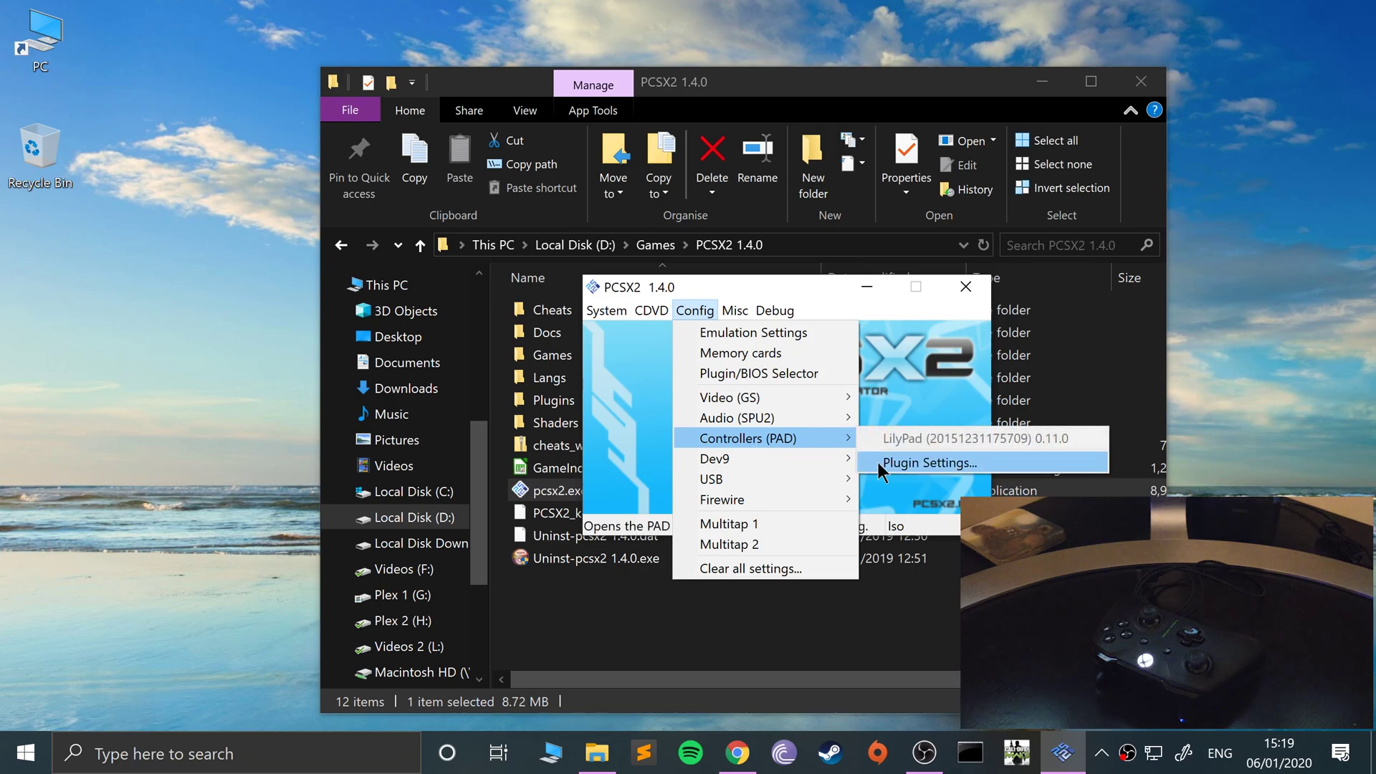
left_click(878, 462)
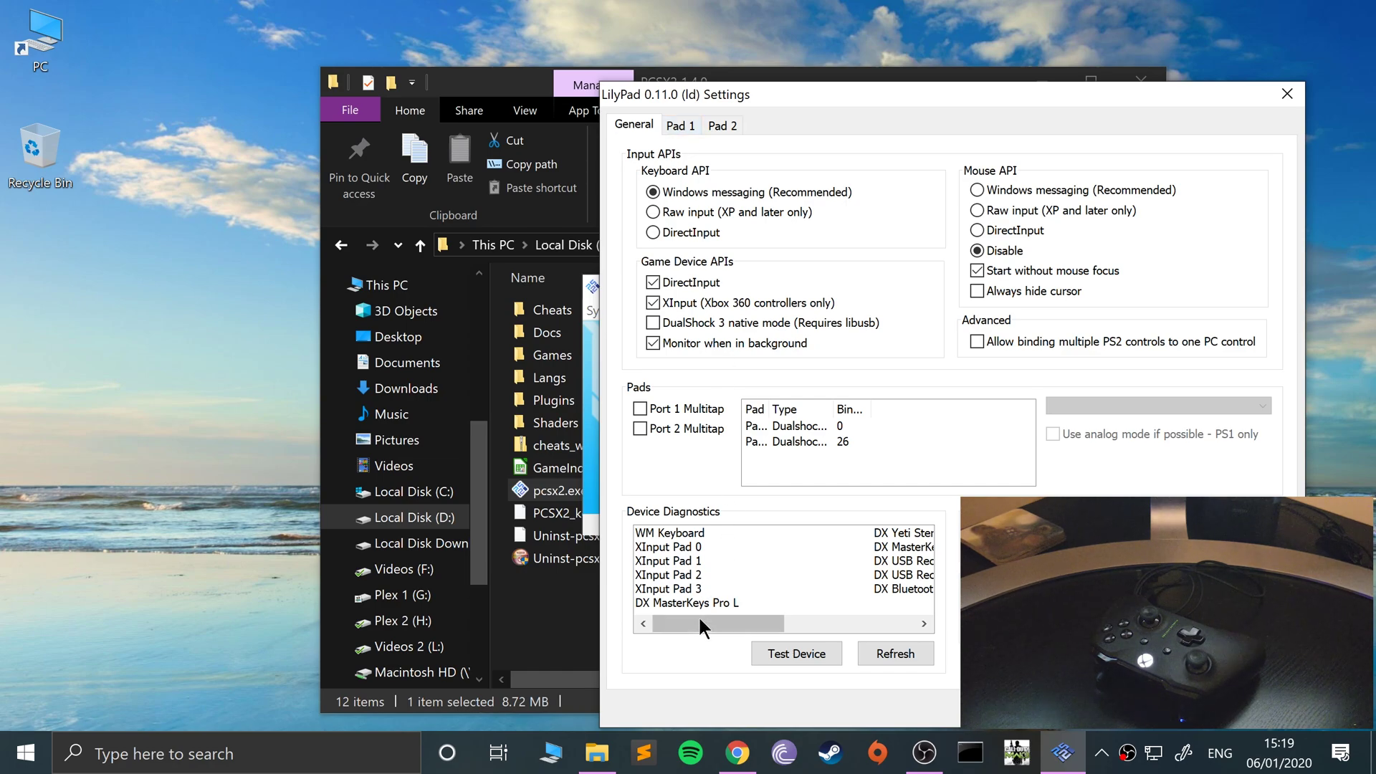
Test the DX Bluetooth XINPUT-compatible input device in Device Diagnostics, close the test, and return to the start of the device list
left_click_drag(702, 617, 798, 606)
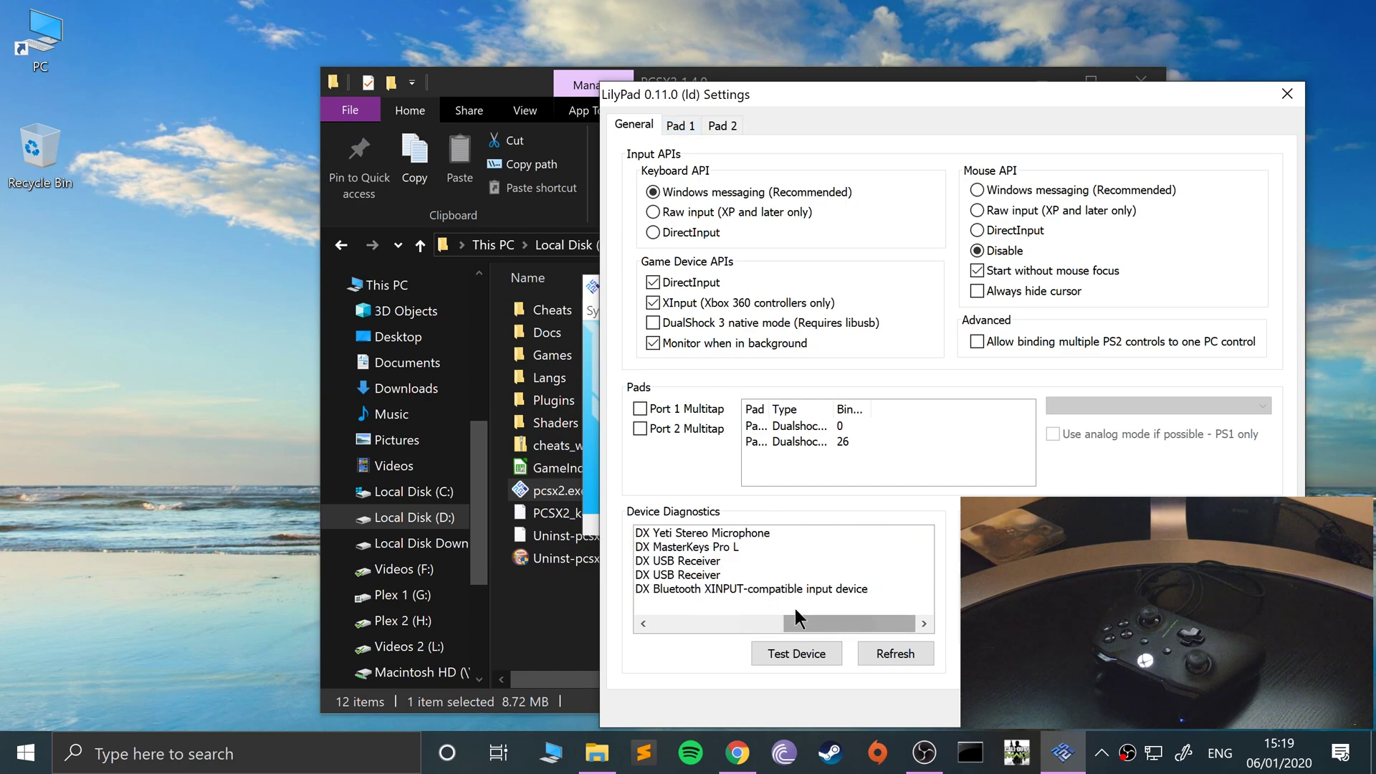
left_click(767, 586)
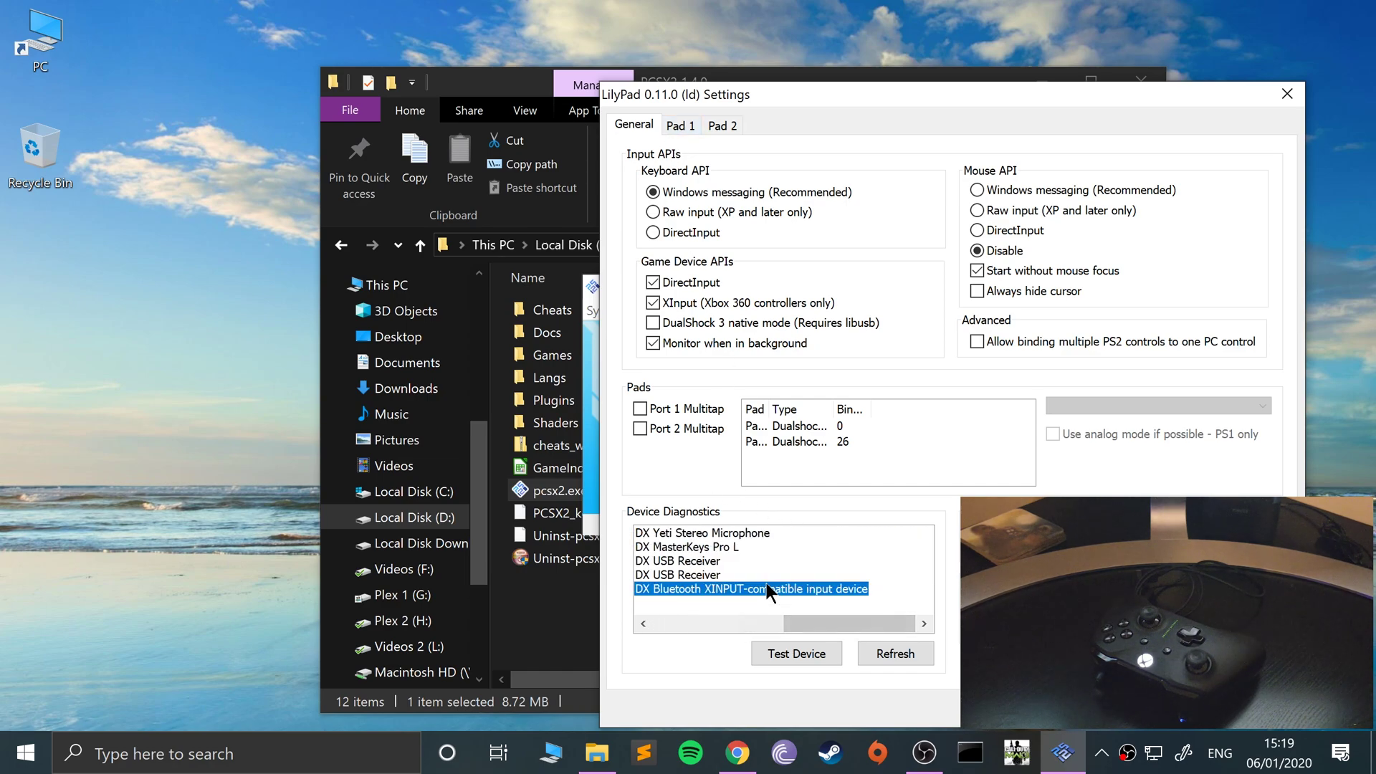
left_click(831, 651)
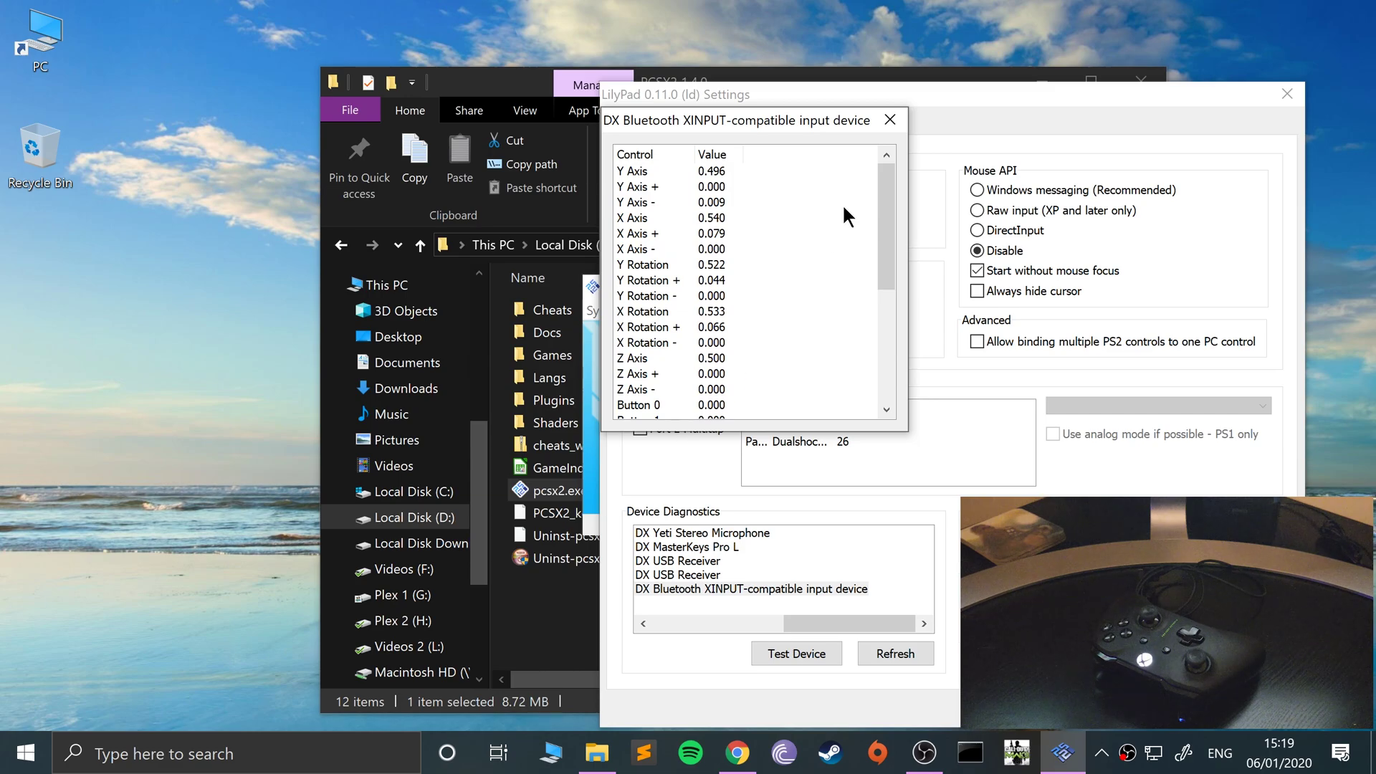
left_click(891, 119)
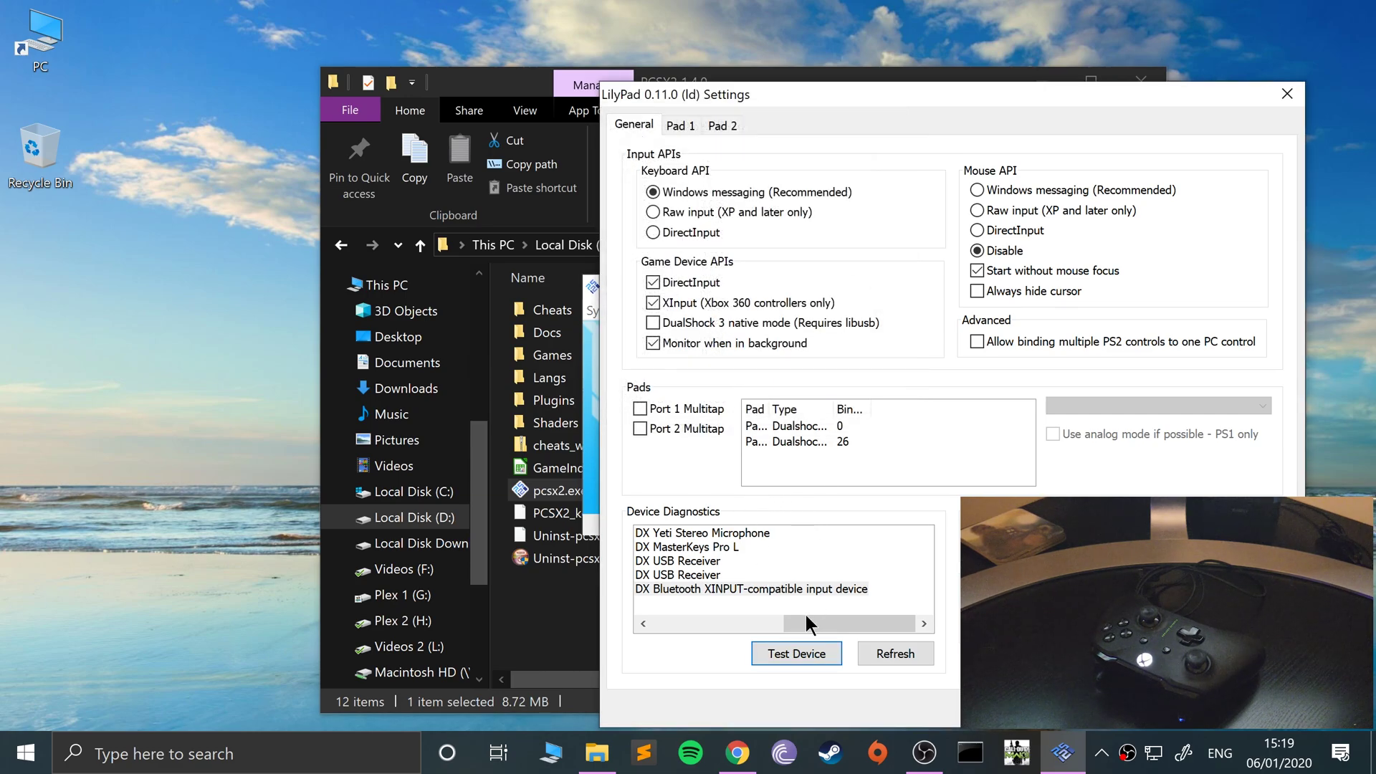
left_click_drag(805, 615, 638, 685)
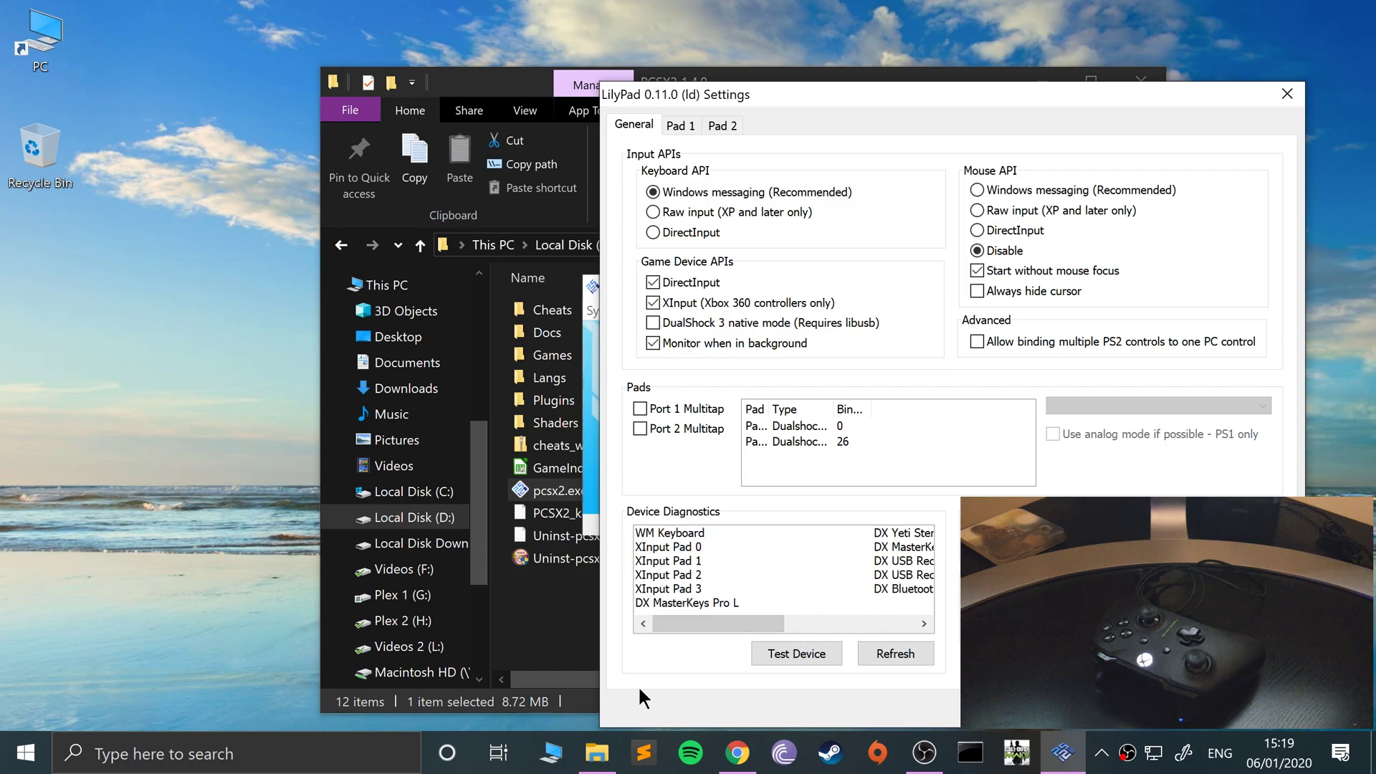
Bind the Pad 1 face buttons on the controller: Square to X, Triangle to Y, Cross to A and Circle to B
left_click(674, 125)
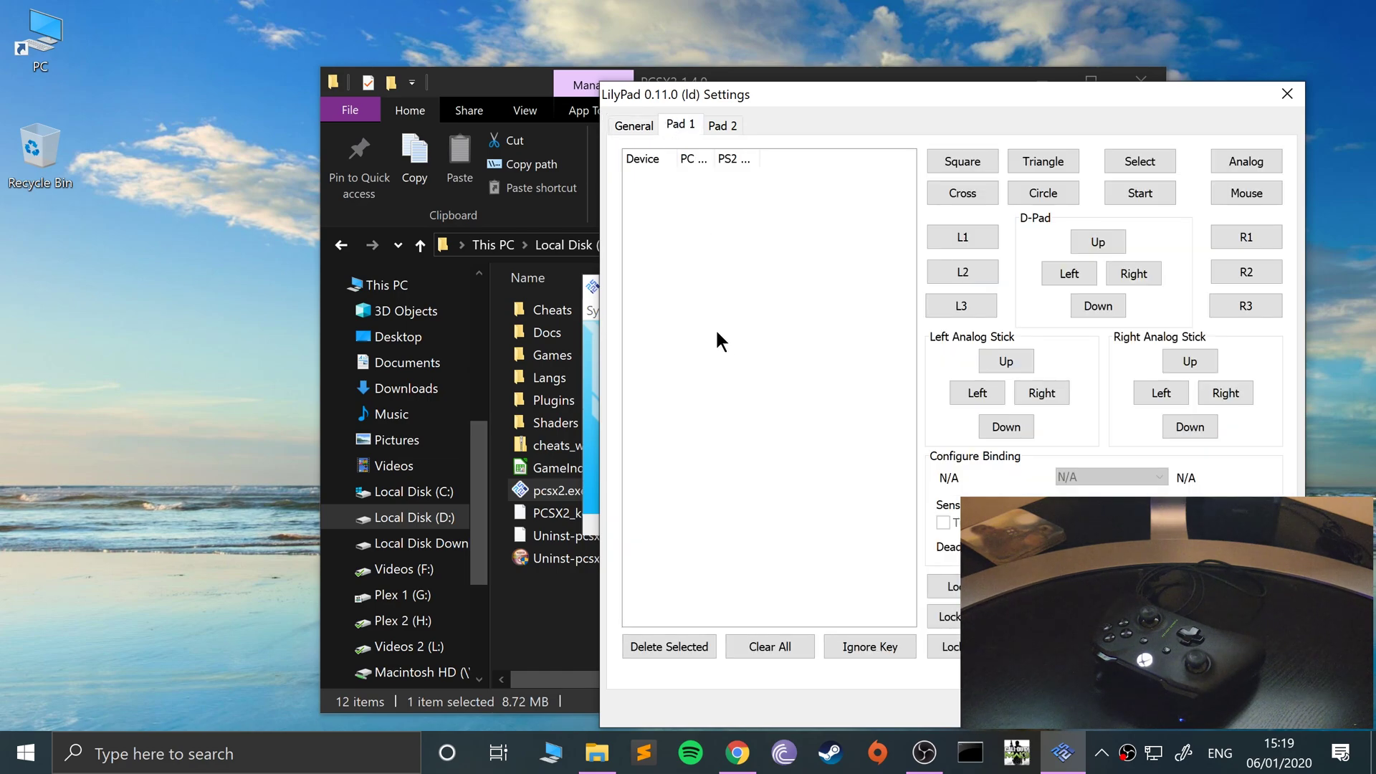
left_click(940, 156)
left_click(1026, 162)
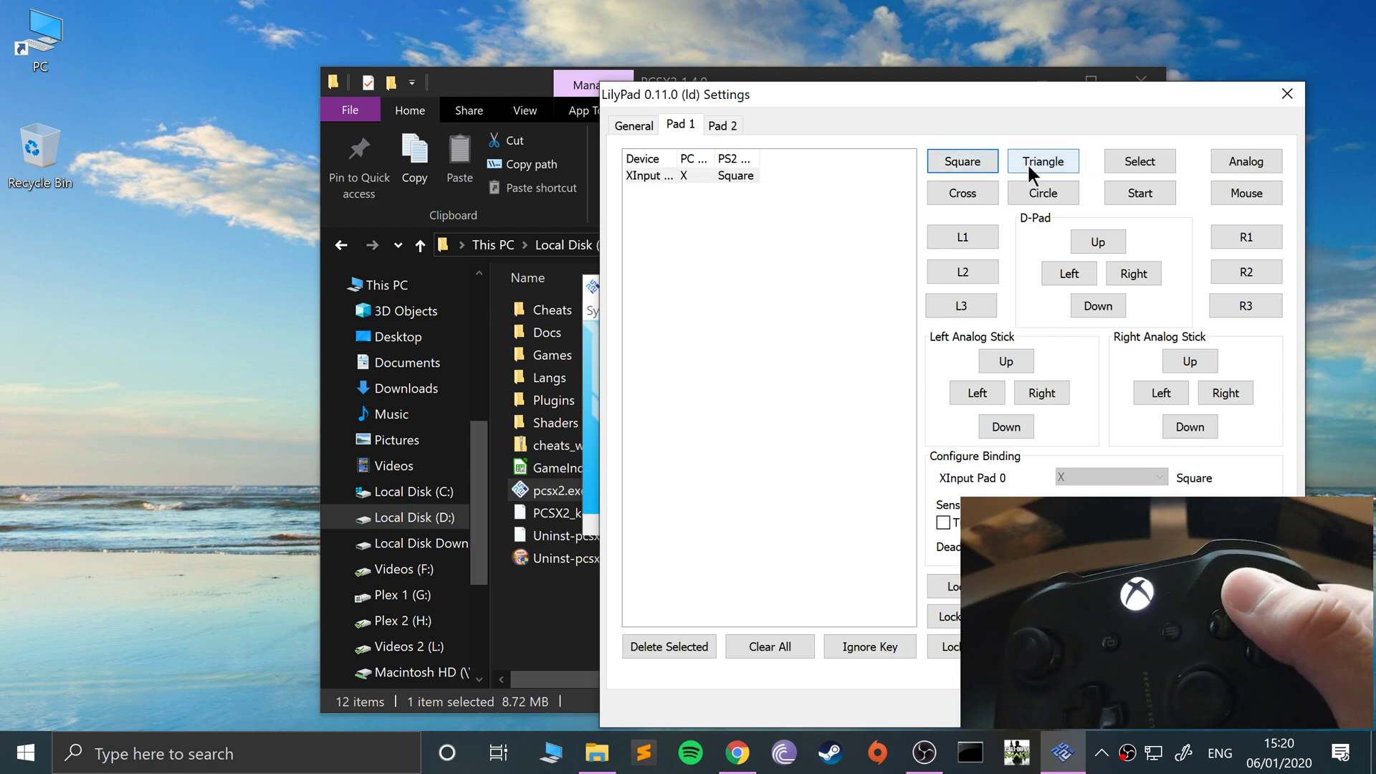
left_click(978, 189)
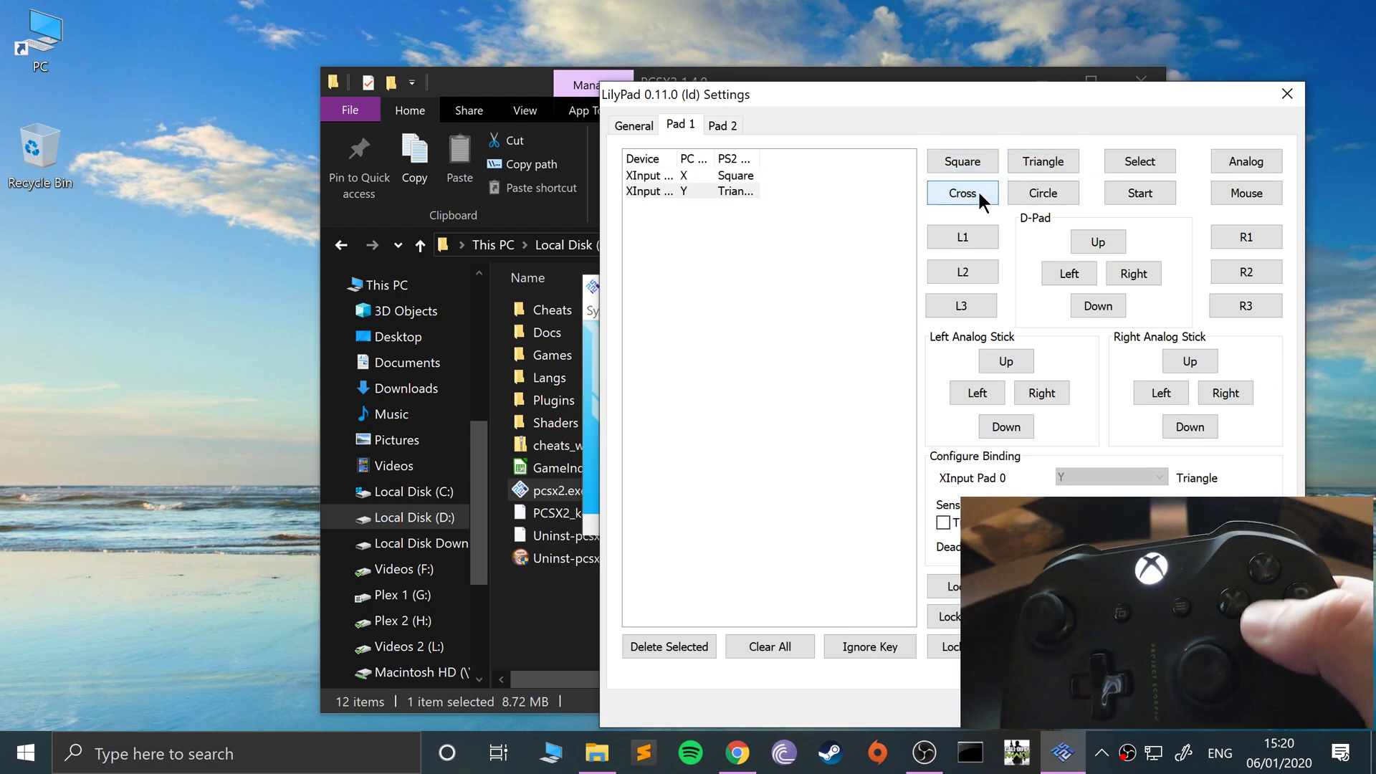
left_click(1030, 193)
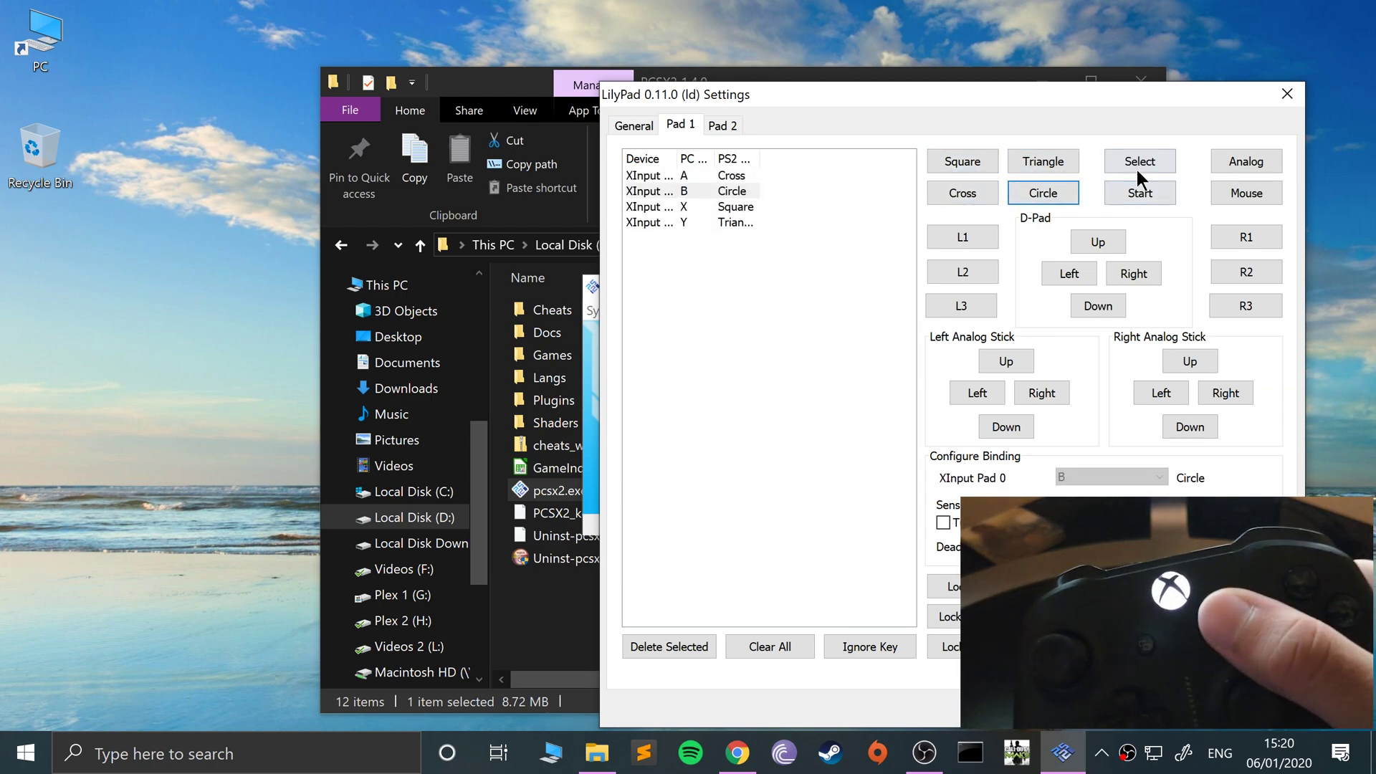
Bind Pad 1's Start to the controller's Start and Select to Back, and try a binding for Analog
left_click(1155, 188)
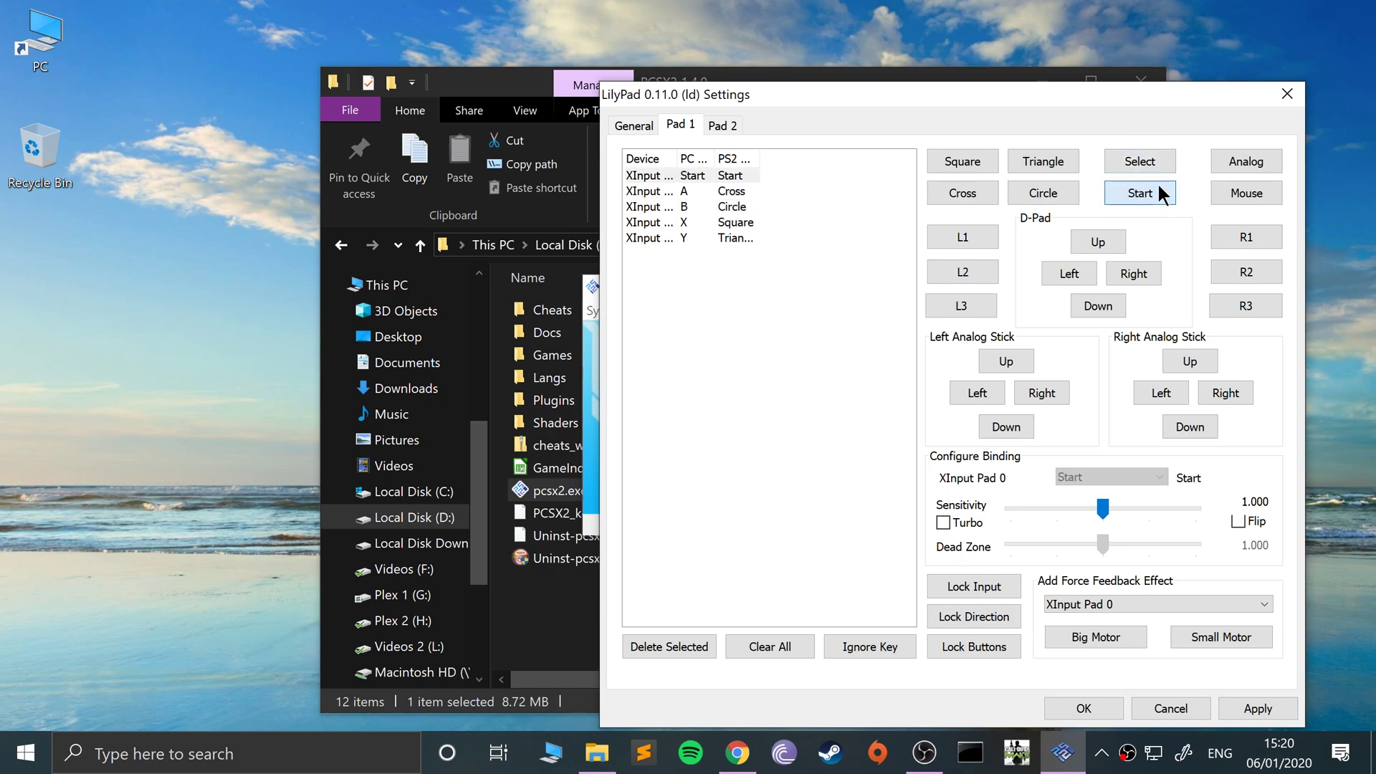
left_click(1150, 163)
left_click(1228, 155)
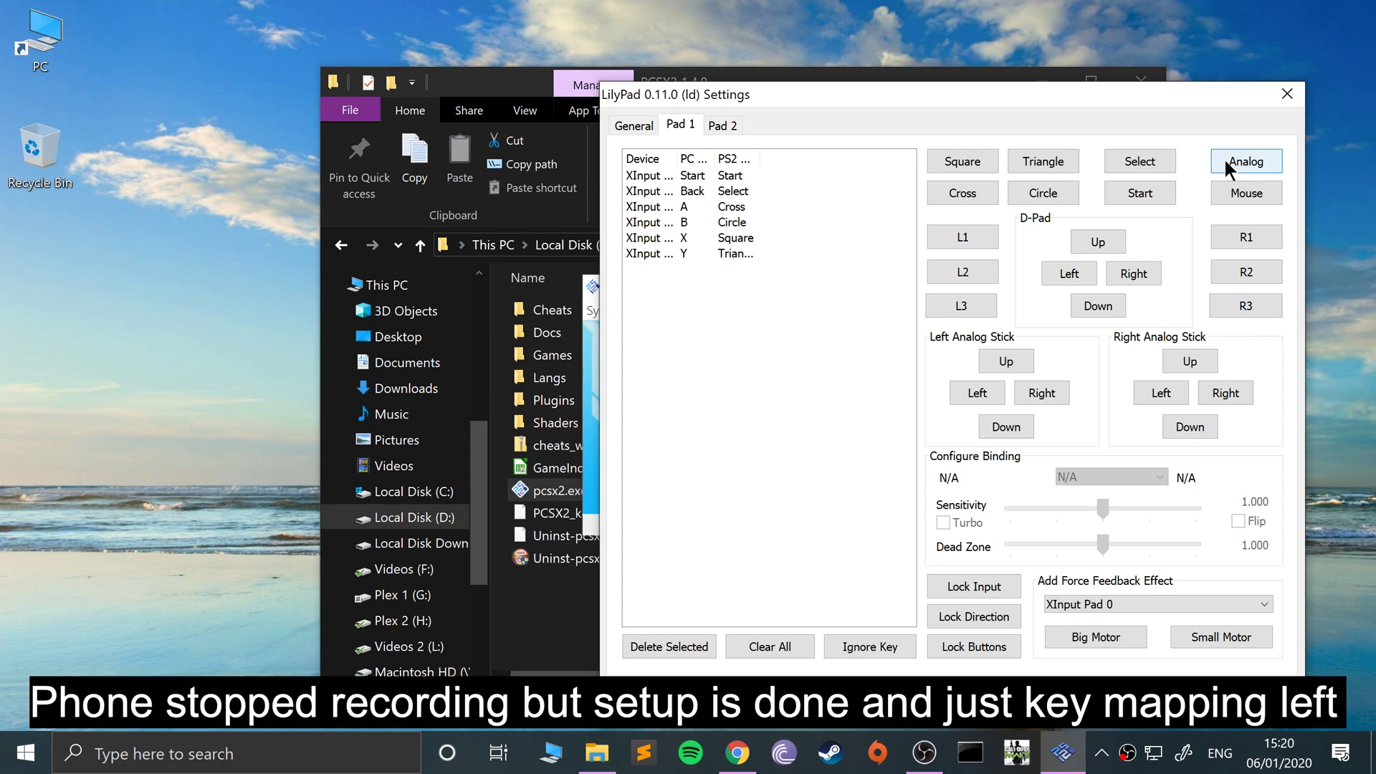
Bind Pad 1's D-Pad Up, Right, Down and Left to the matching D-pad directions on the controller
left_click(1120, 241)
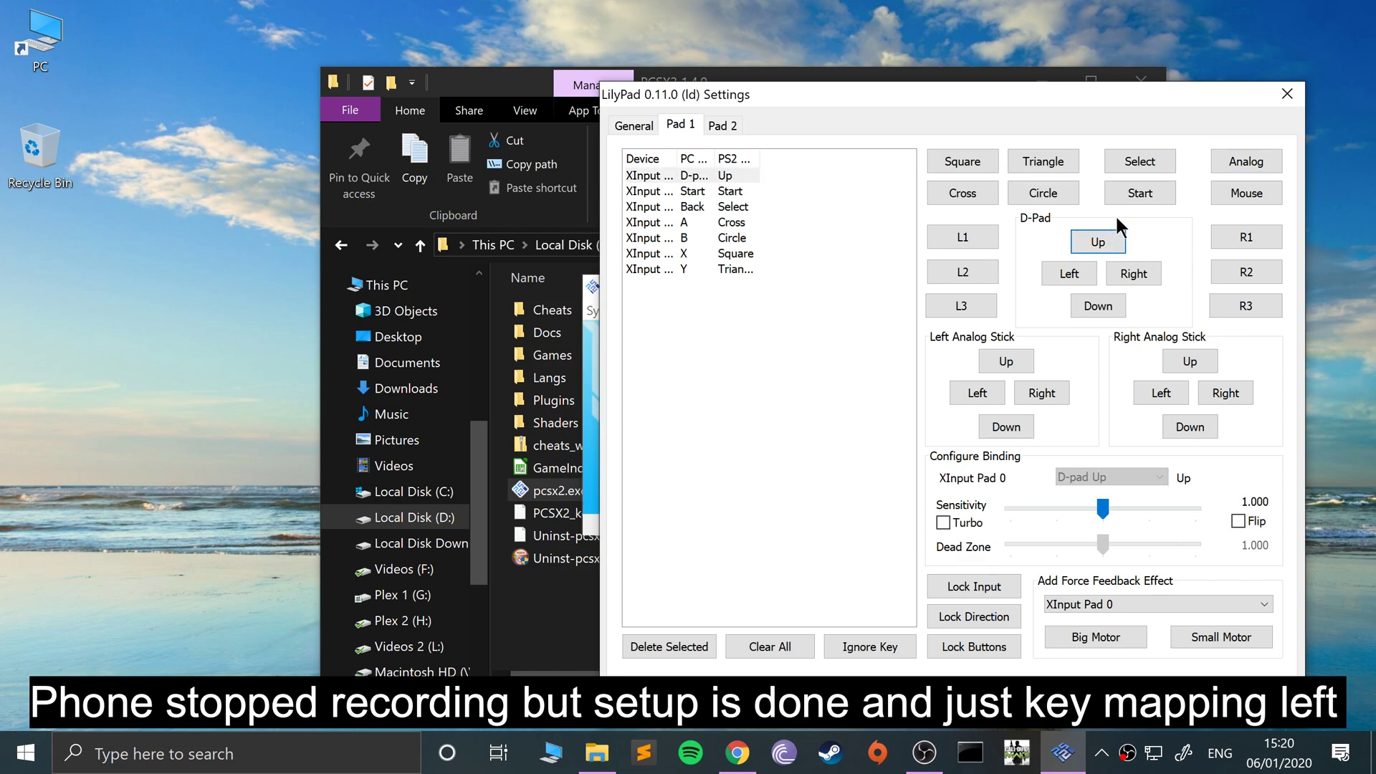
left_click(1132, 273)
left_click(1103, 308)
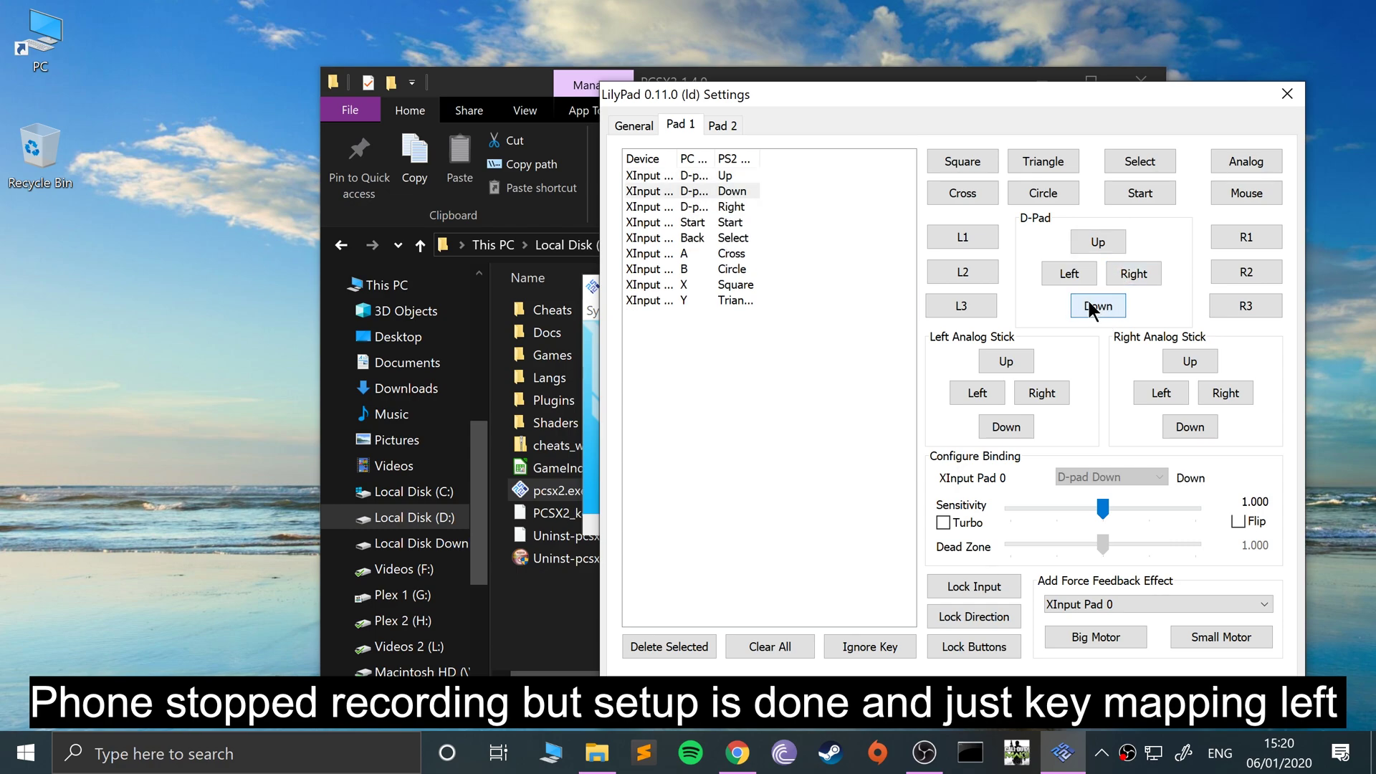
left_click(1069, 275)
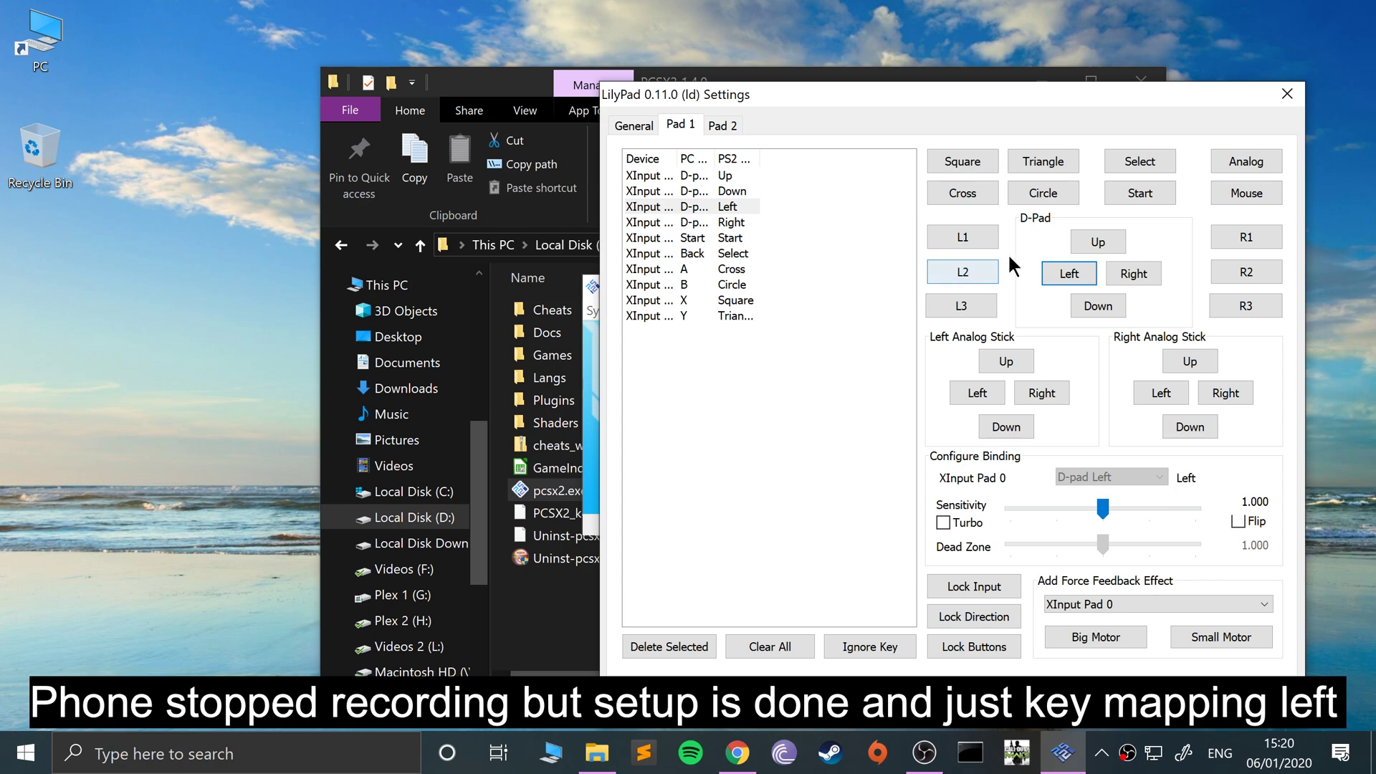
Bind Pad 1's R1, R2, R3, L1, L2 and L3 to the controller's matching shoulder buttons, triggers and thumbstick presses
left_click(1234, 239)
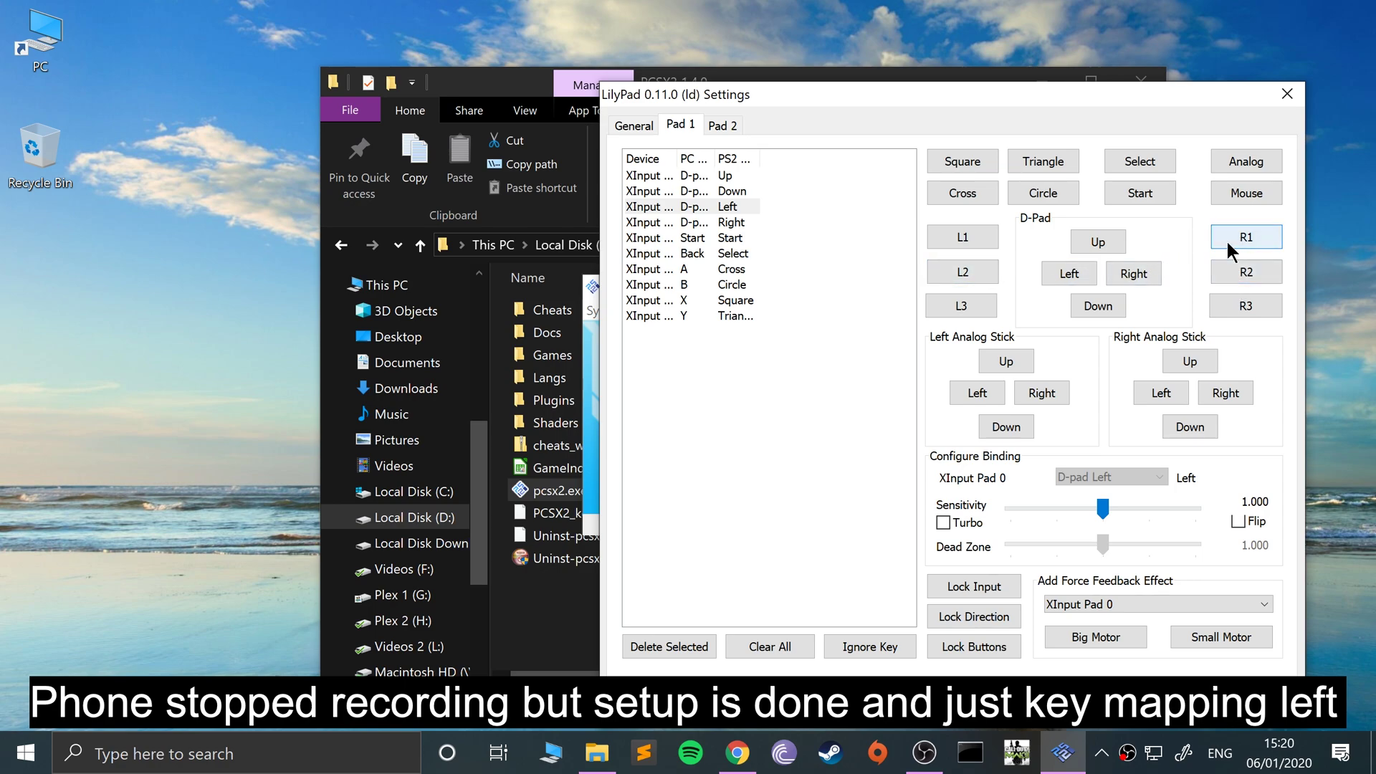
left_click(1259, 267)
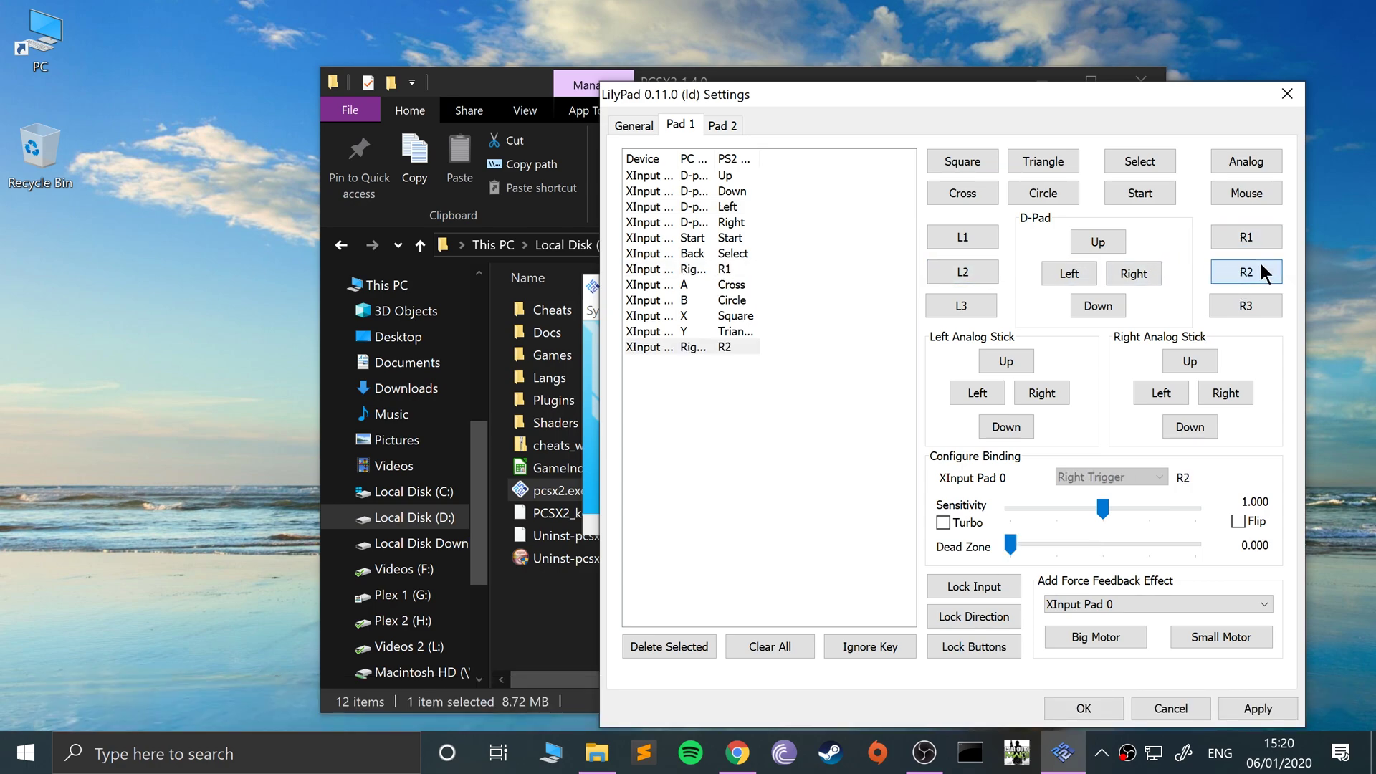
left_click(1253, 304)
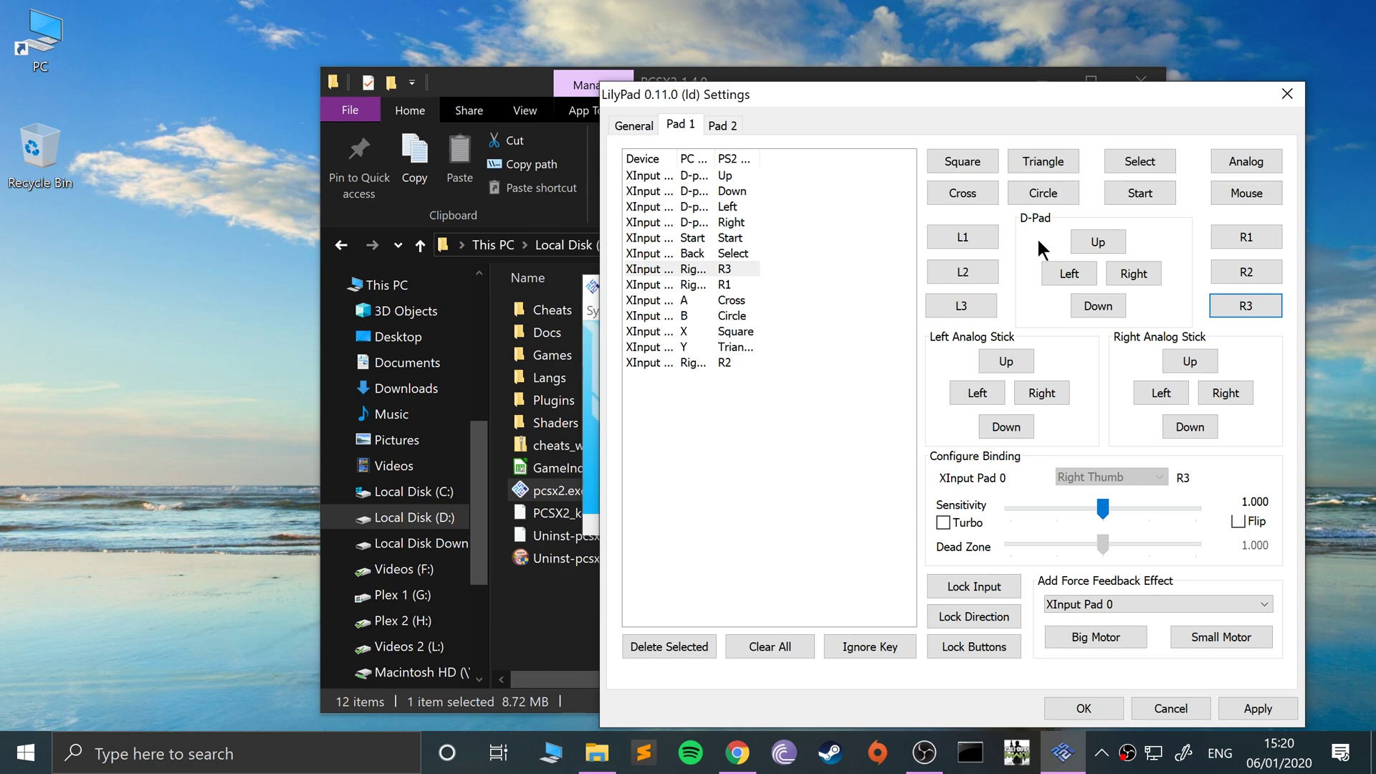
left_click(941, 233)
left_click(962, 267)
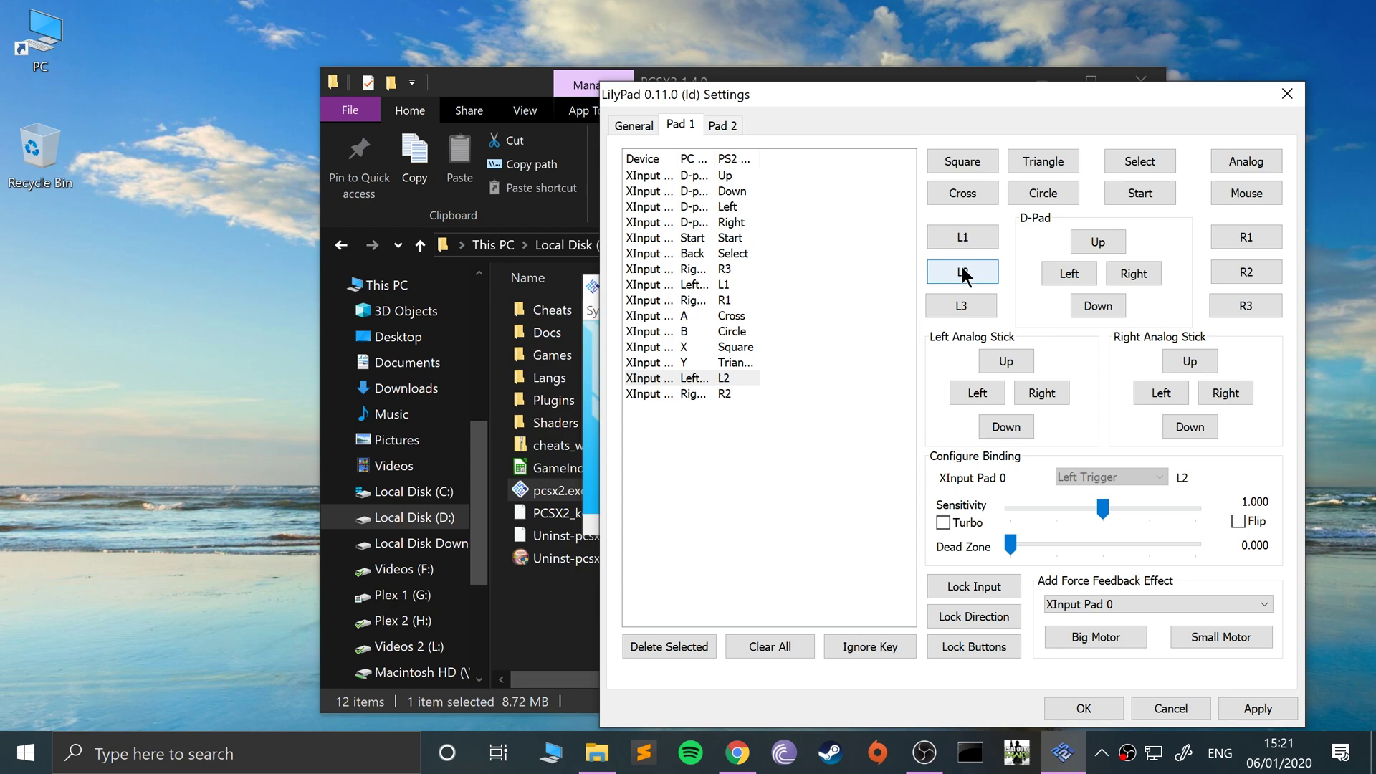
left_click(952, 296)
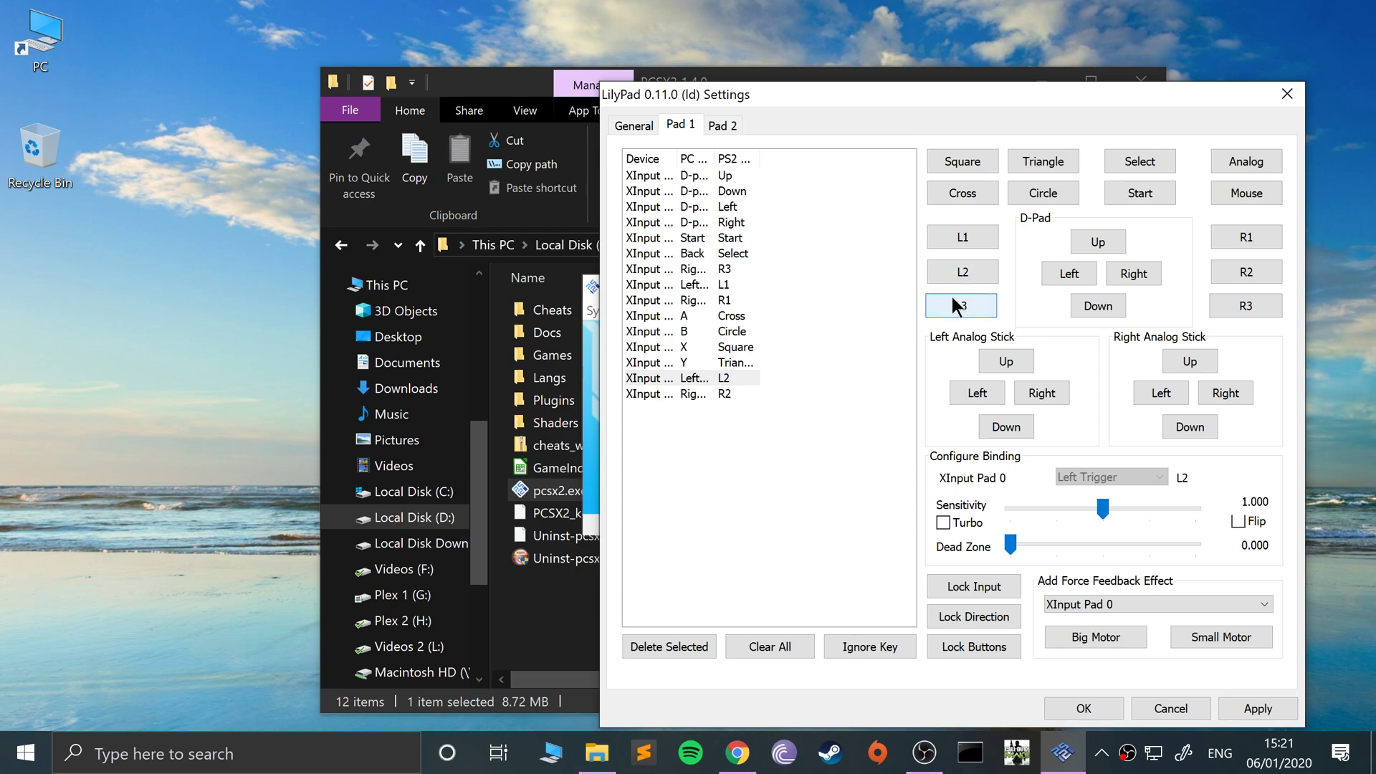
Bind Pad 1's Left Analog Stick Up, Left, Right and Down to the matching movements of the controller's left stick
left_click(999, 355)
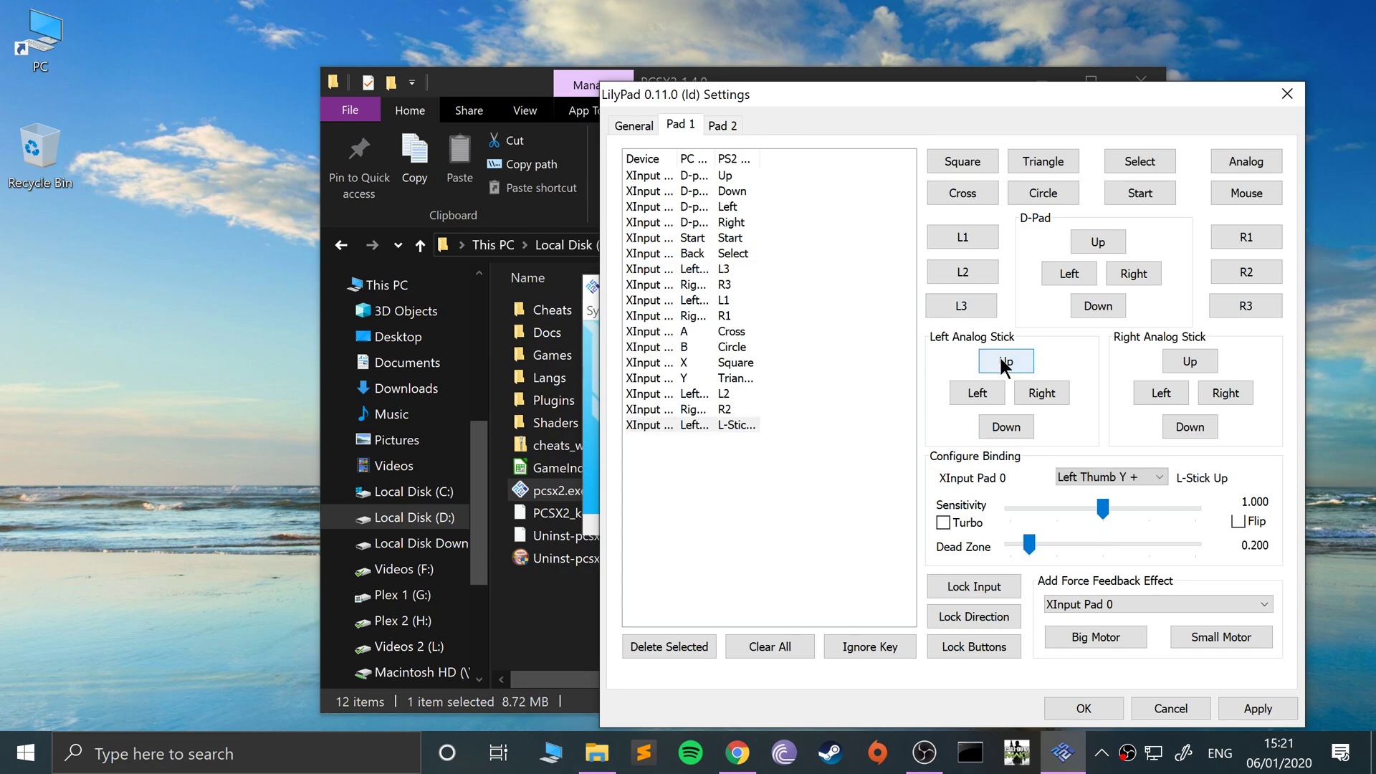
left_click(985, 393)
left_click(1039, 391)
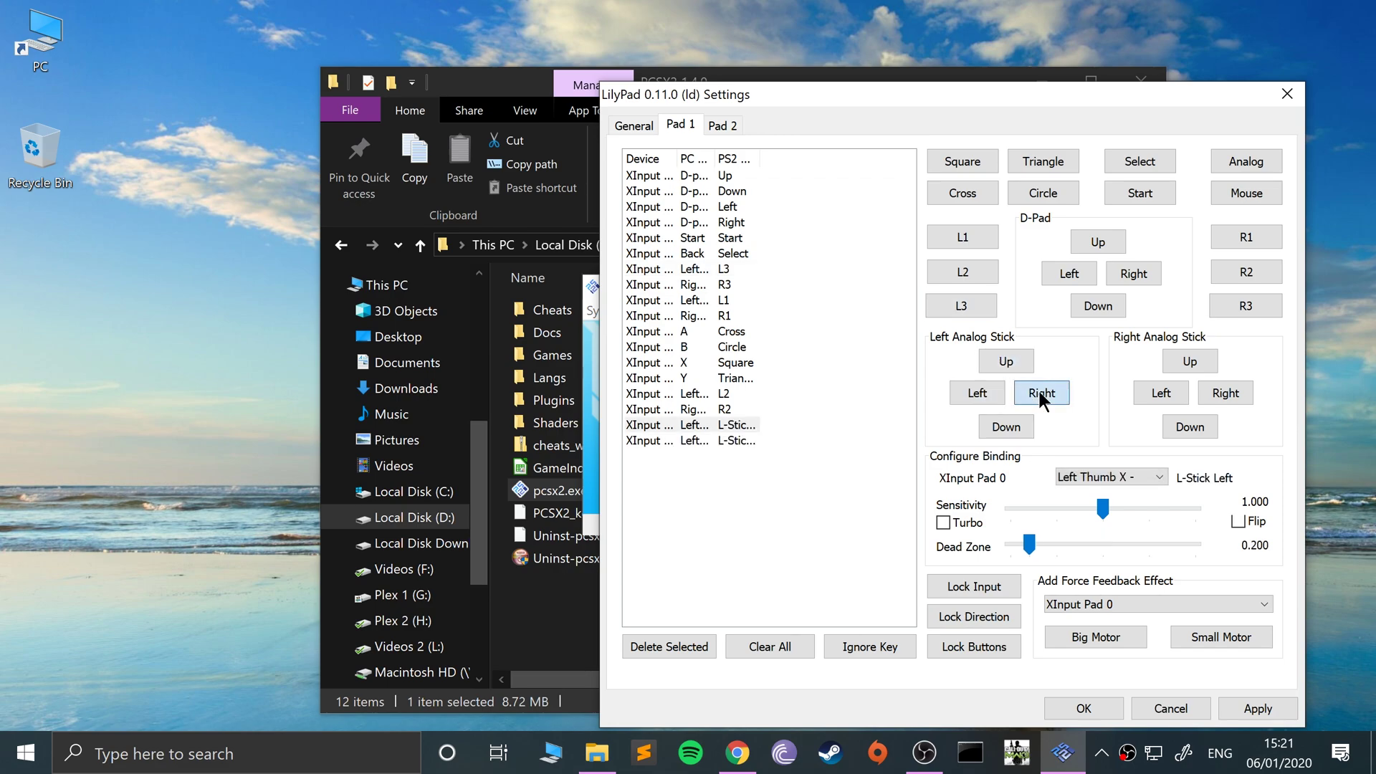
left_click(1007, 427)
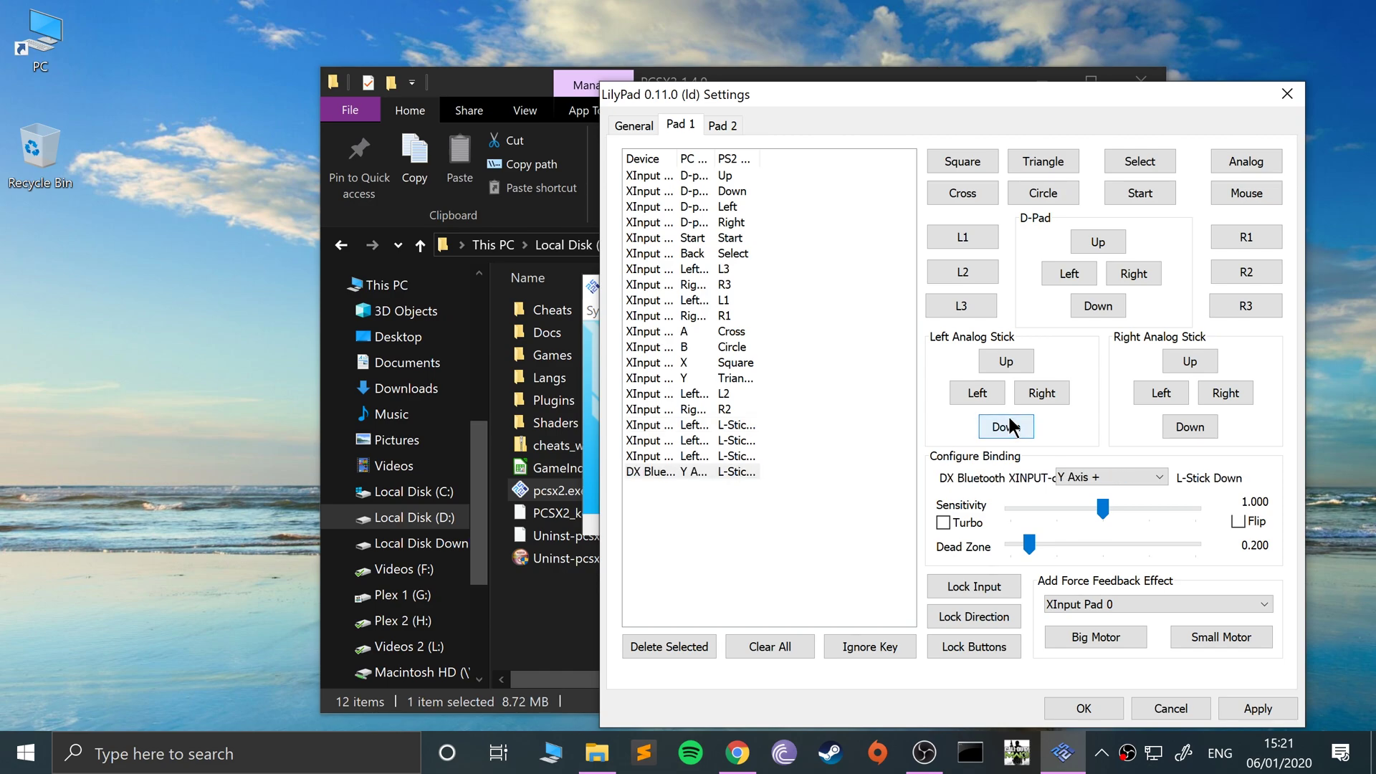
Bind Pad 1's Right Analog Stick Up, Left, Right and Down to the controller's right stick, and apply the bindings
left_click(1194, 360)
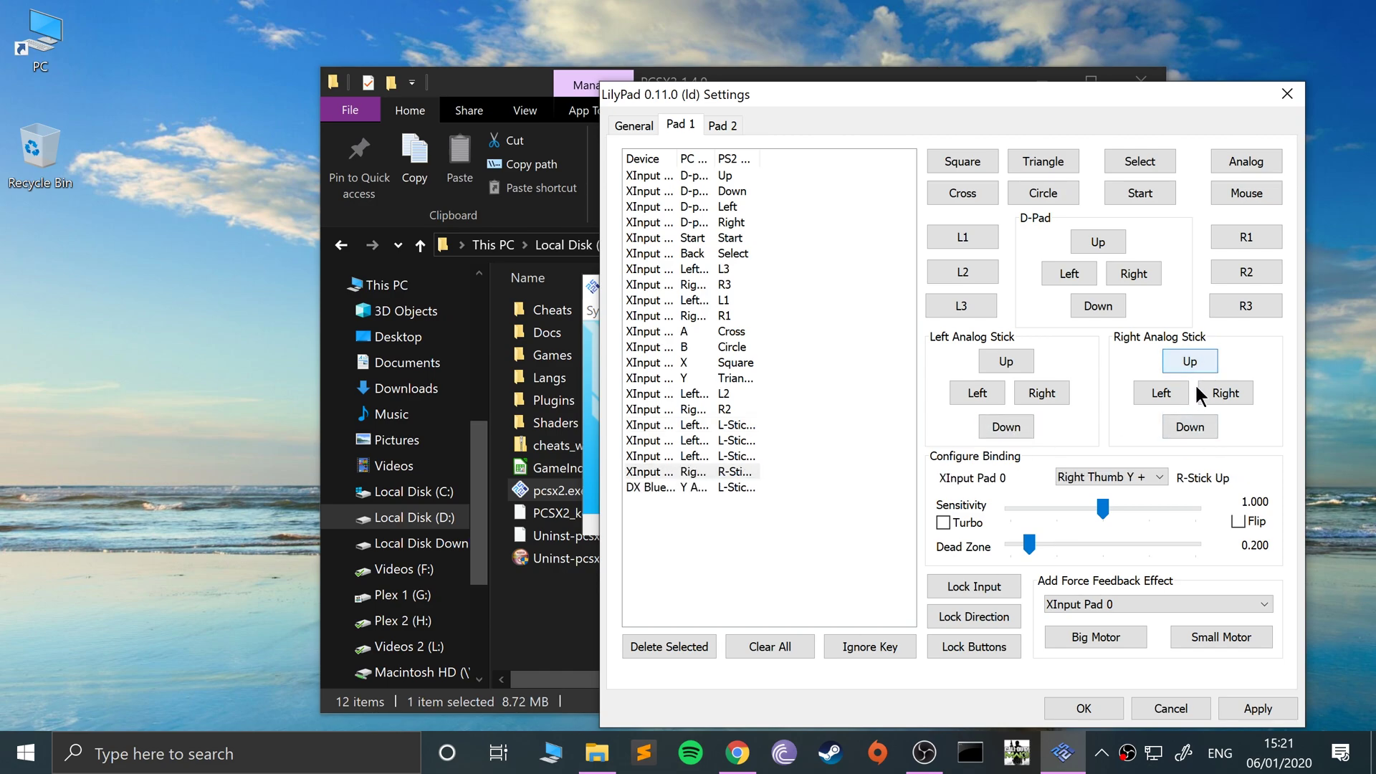
left_click(1161, 392)
left_click(1225, 393)
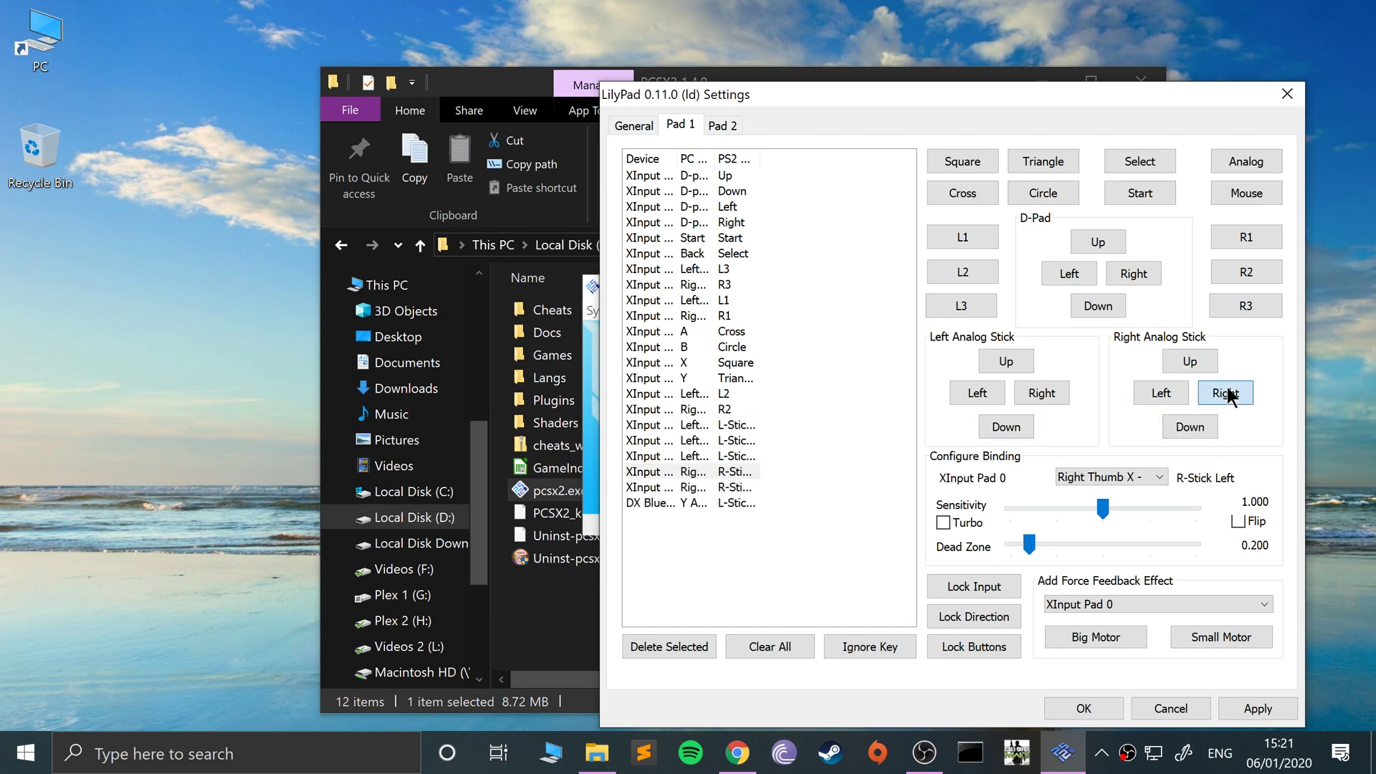
left_click(1190, 425)
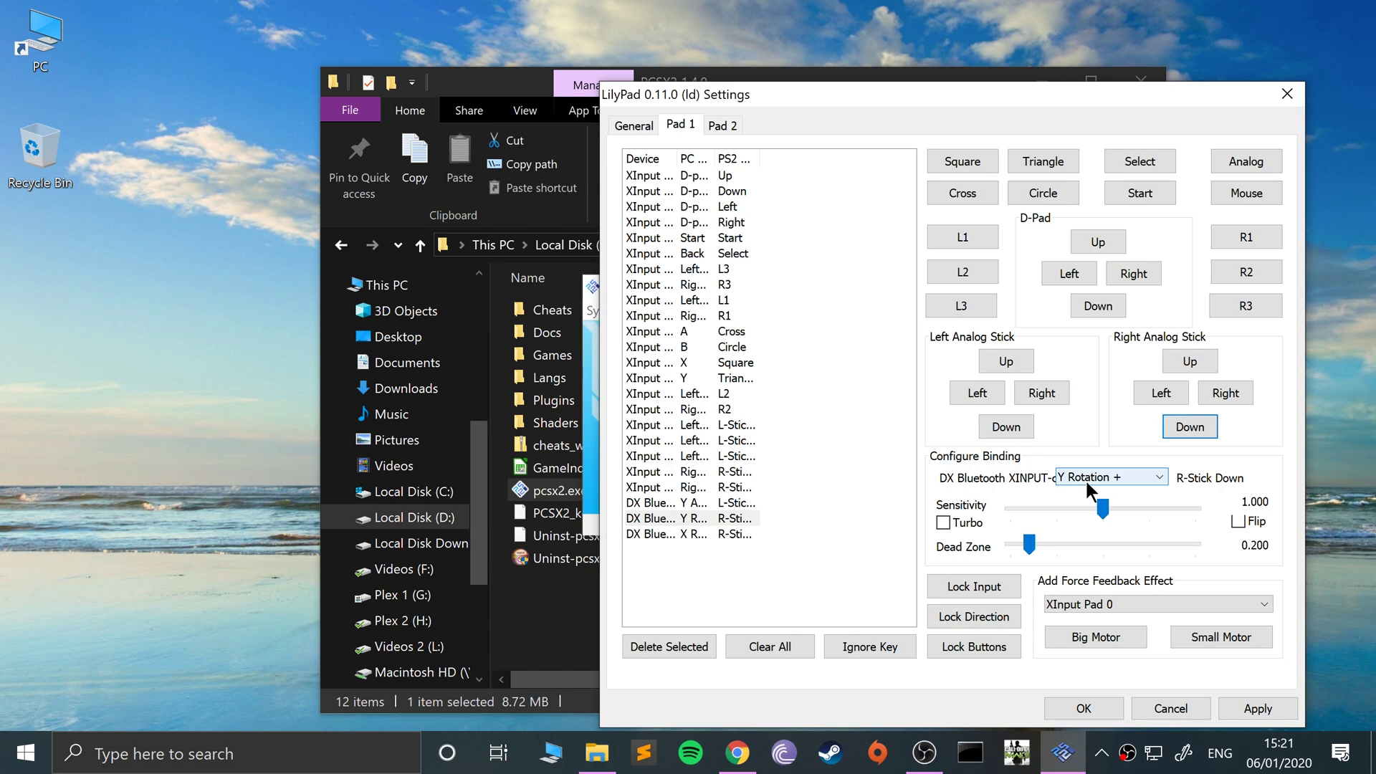
left_click(1254, 709)
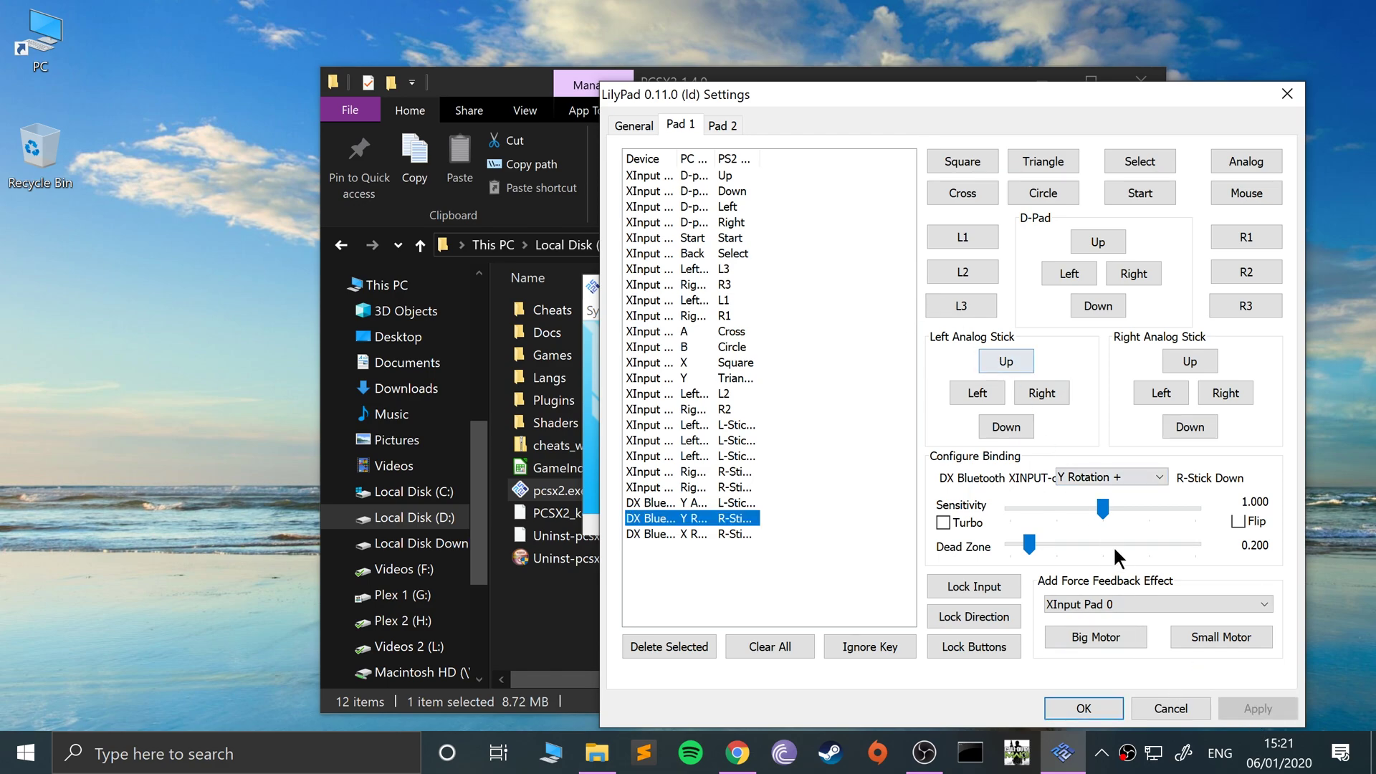
Compare the control bindings listed for Pad 2 with those for Pad 1
left_click(722, 125)
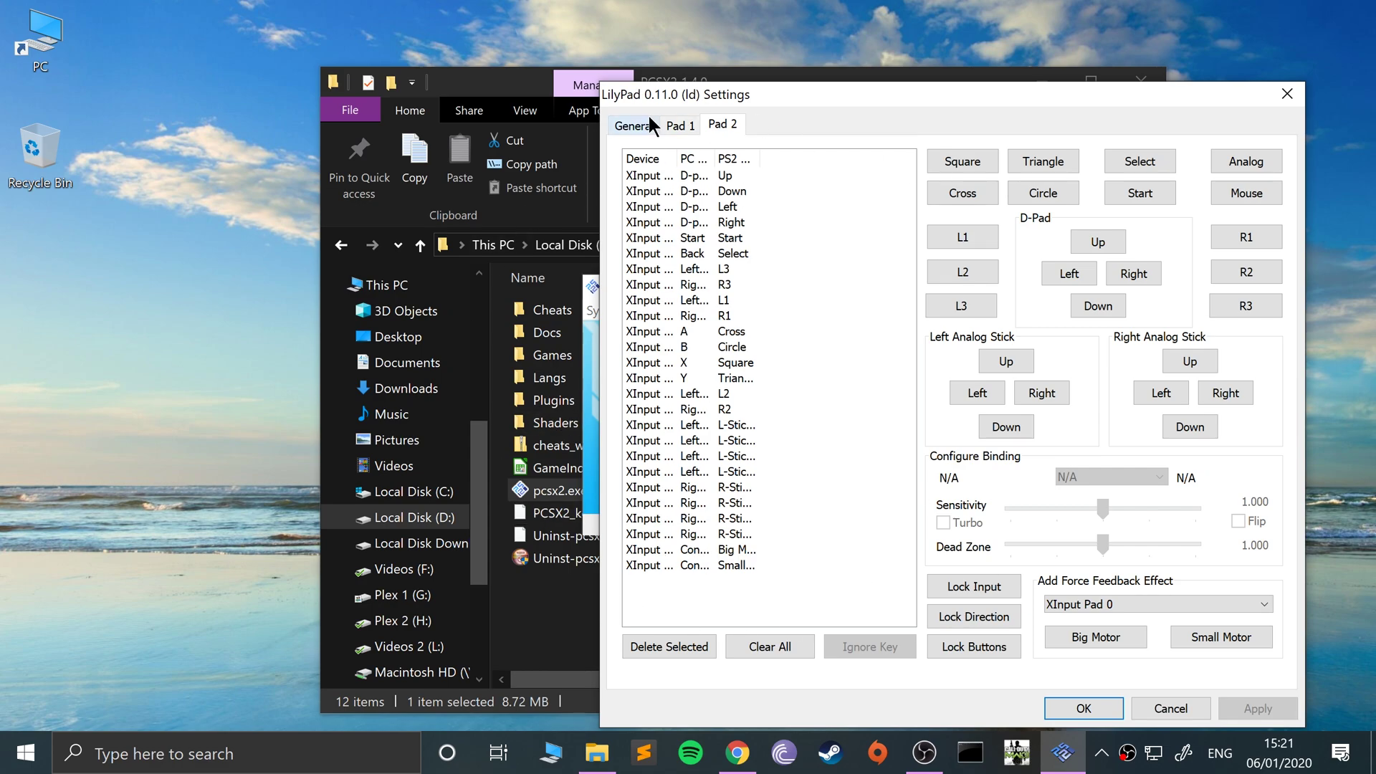
left_click(680, 125)
left_click(703, 124)
left_click(682, 123)
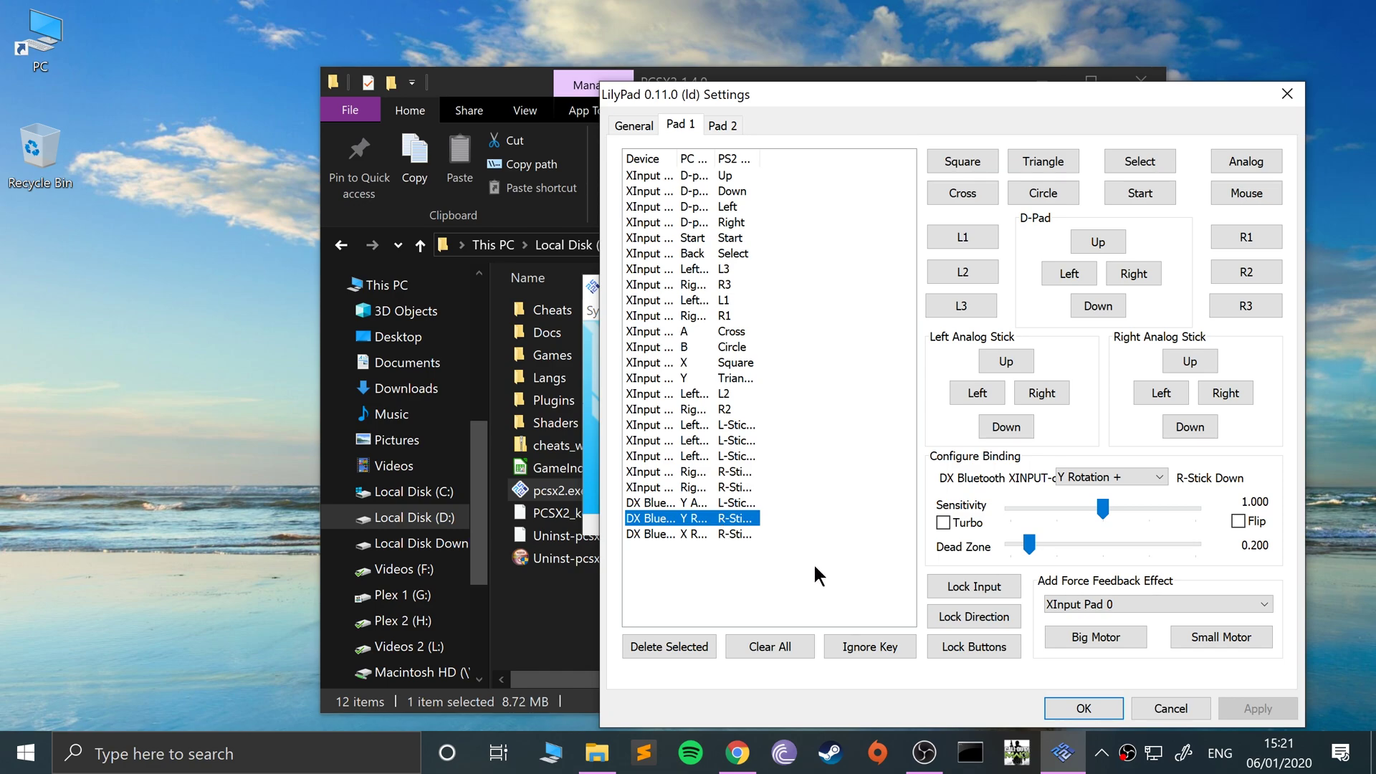
Accept the controller settings and boot the game from the Tekken 4.iso disc image
left_click(1083, 709)
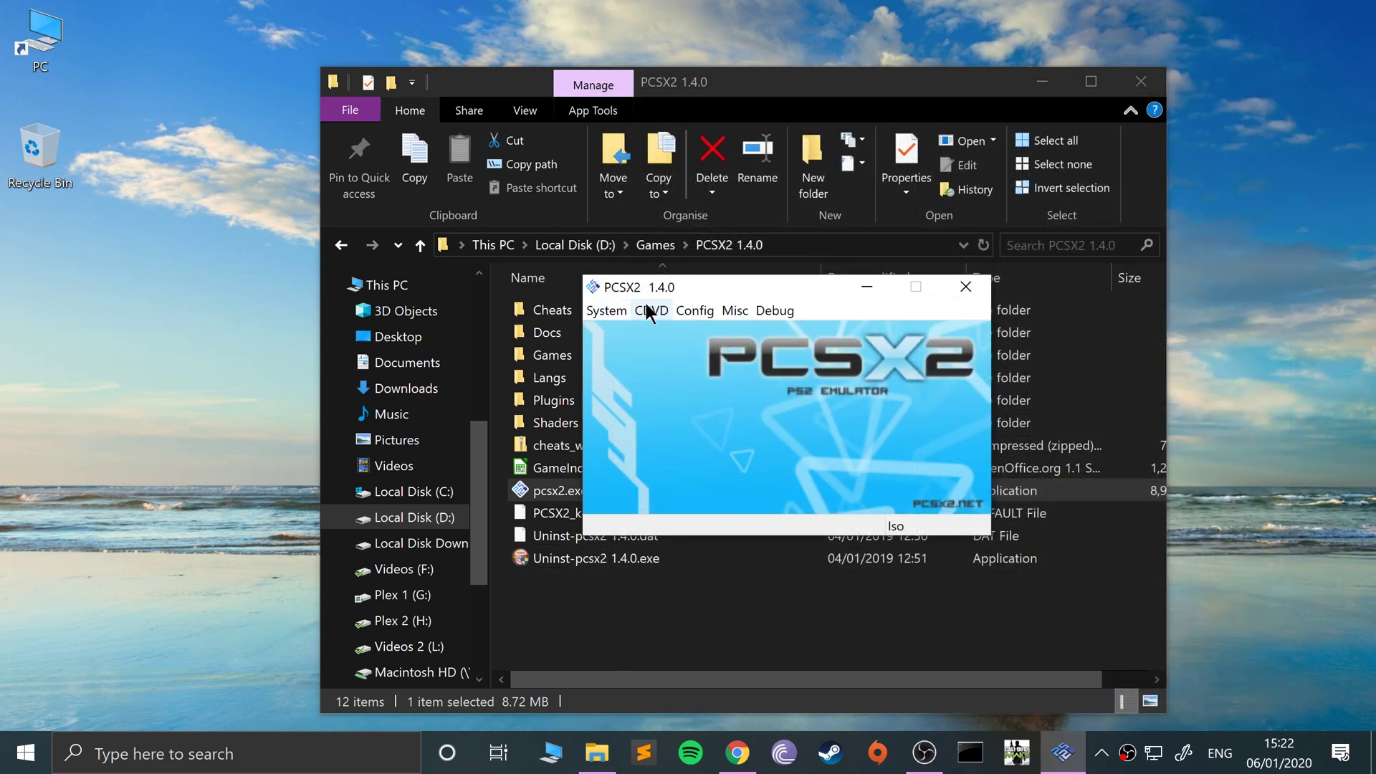
left_click(695, 310)
mouse_move(660, 312)
mouse_move(713, 332)
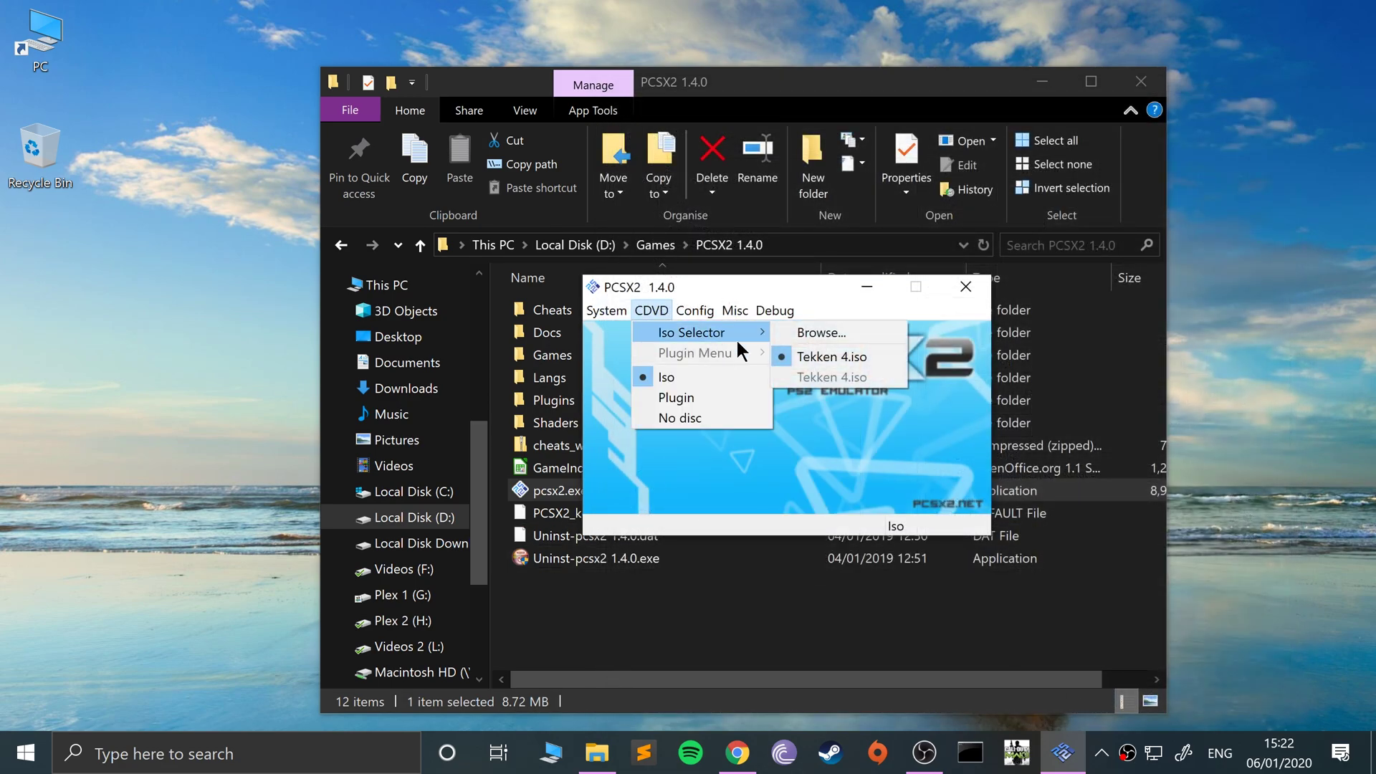
left_click(814, 353)
left_click(606, 310)
left_click(622, 355)
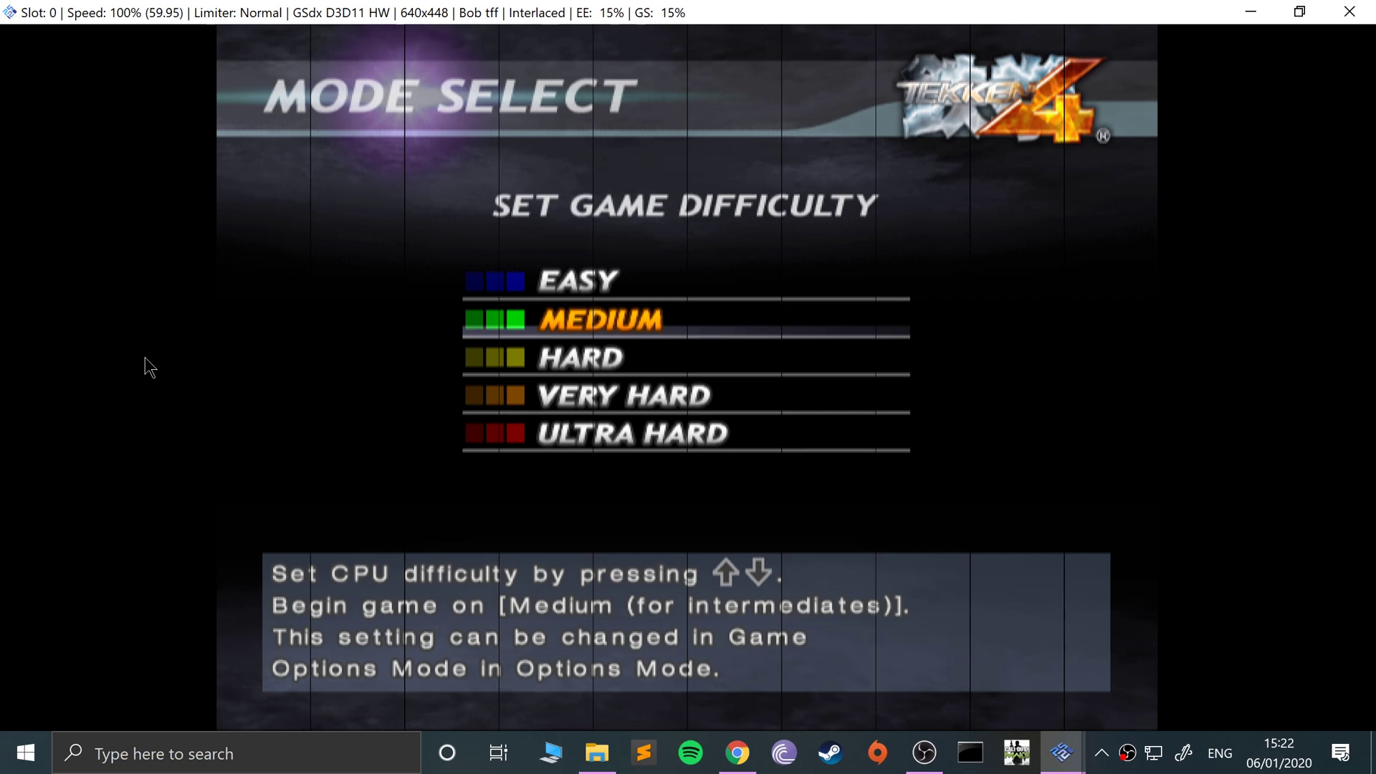
Set the game difficulty to Medium and start Arcade mode in Tekken 4
key("Return")
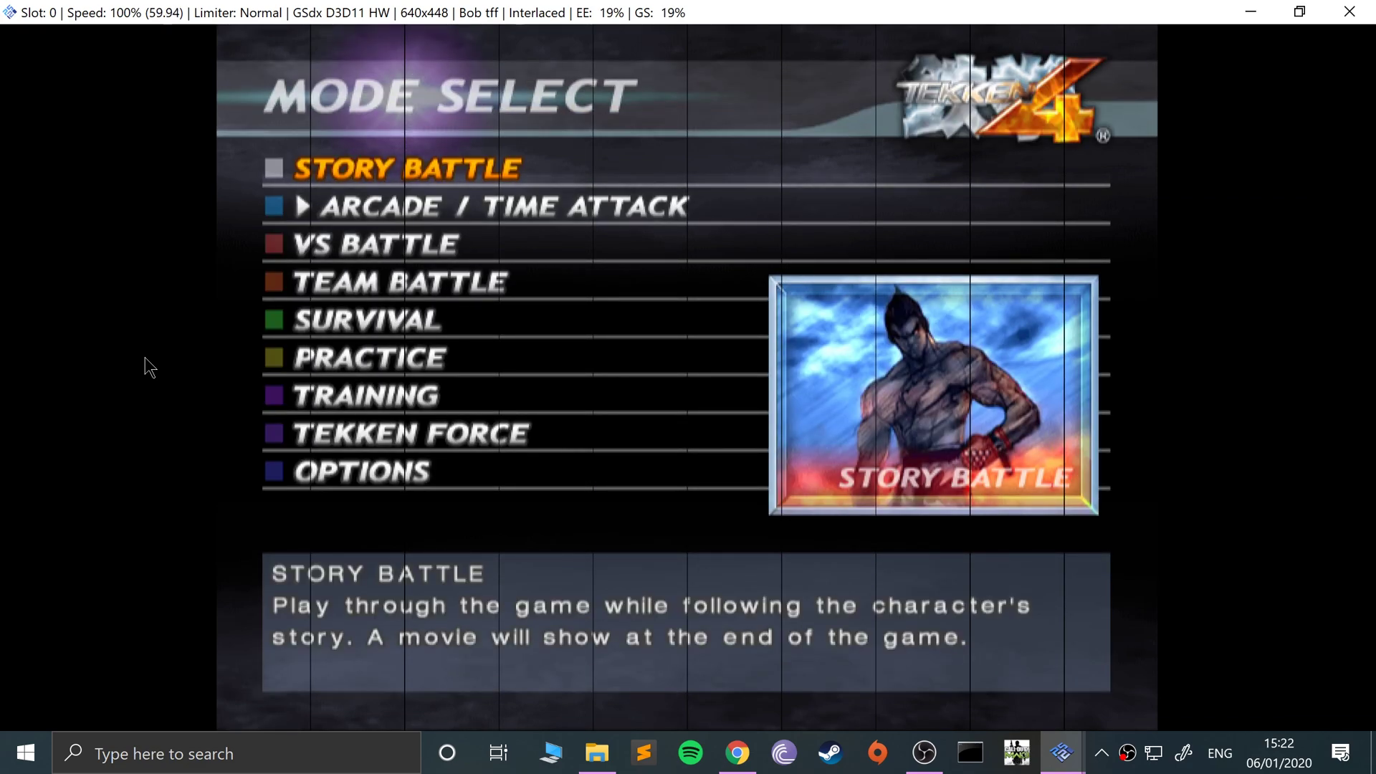
key("Down")
key("Return")
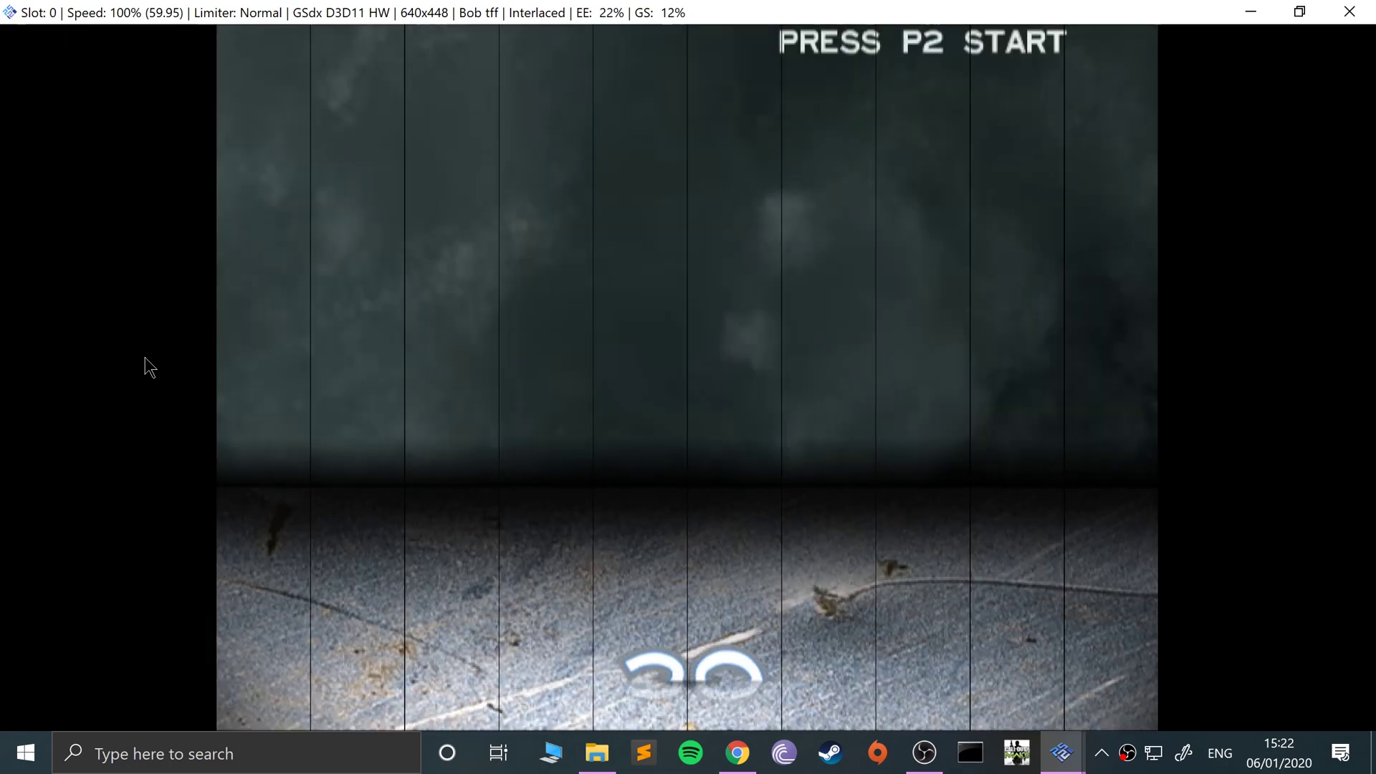
Choose Yoshimitsu on the fighter selection grid, and leave the game for the emulator's main window
key("Down")
key("Up")
key("Up")
key("Up")
key("Right")
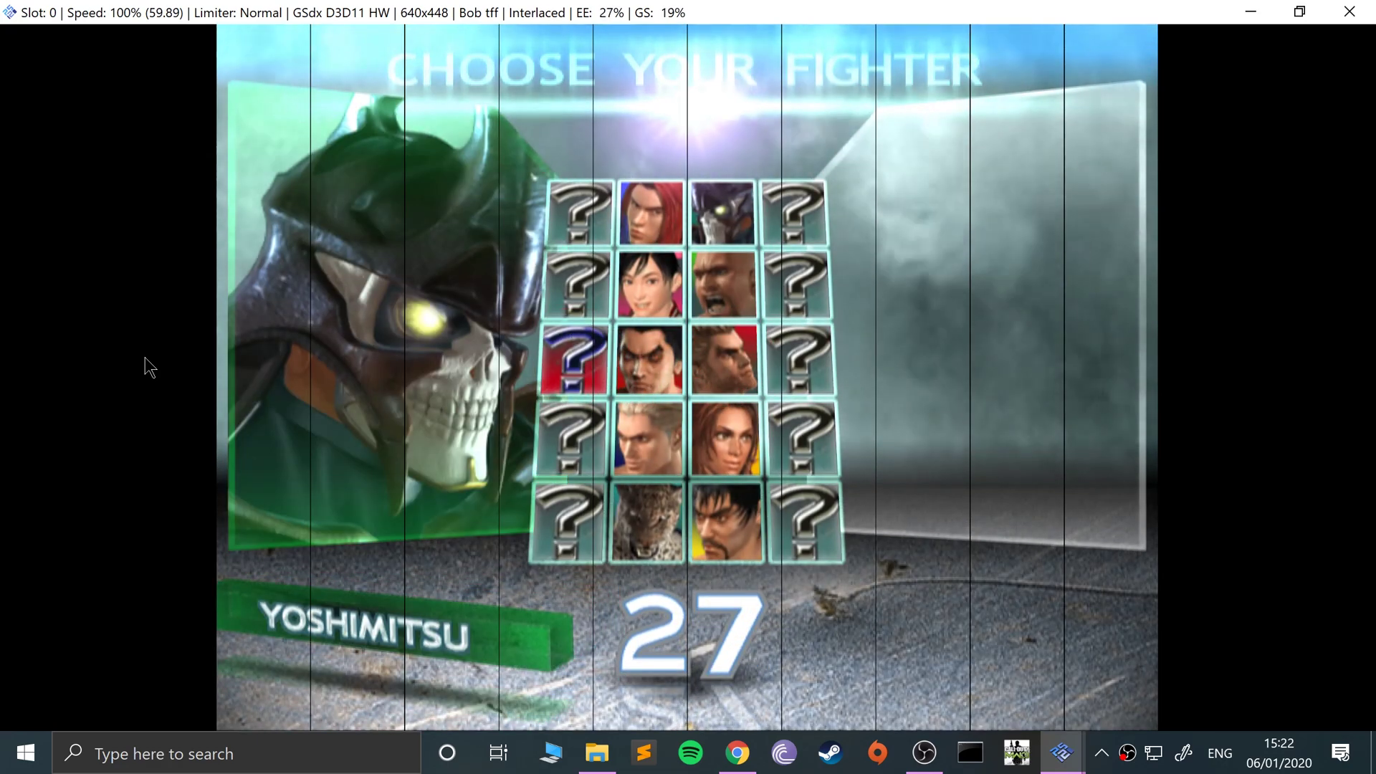
key("Return")
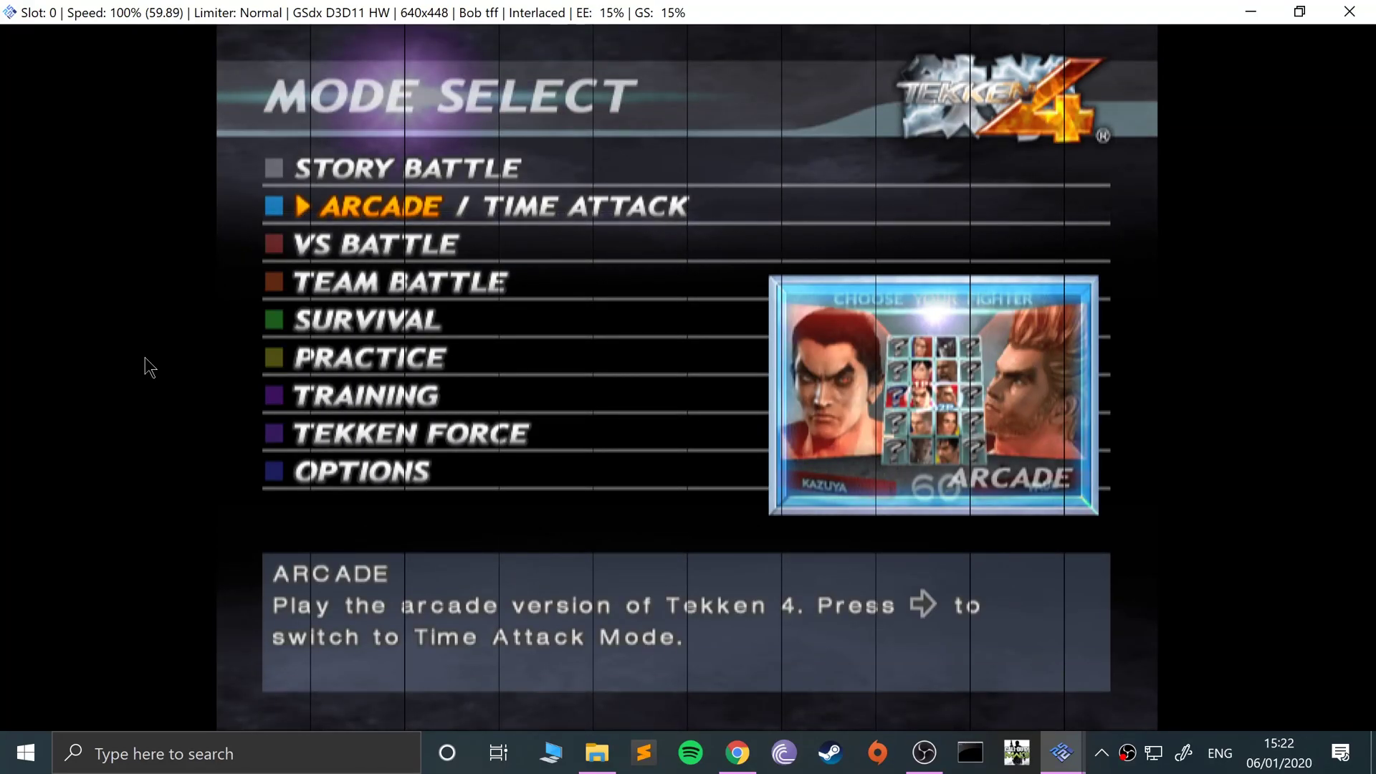
key("Escape")
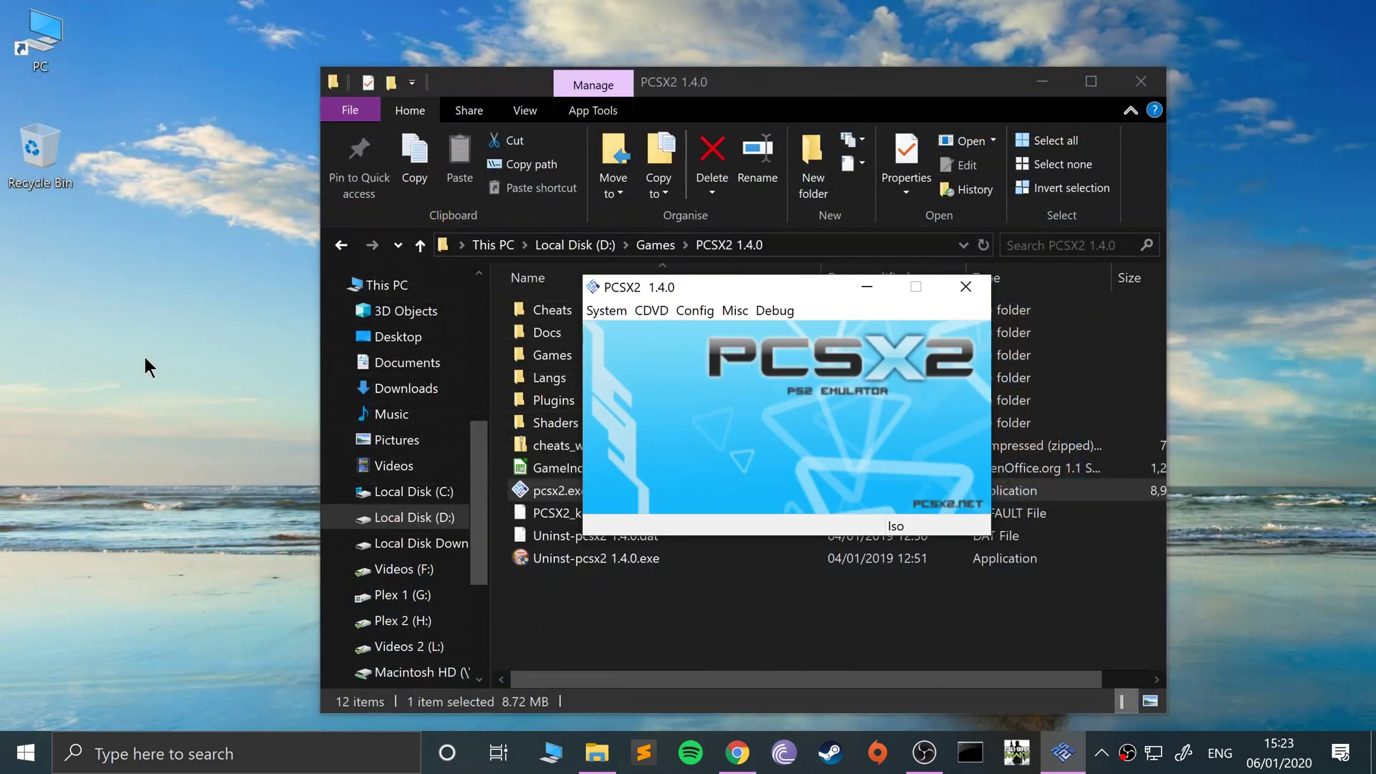